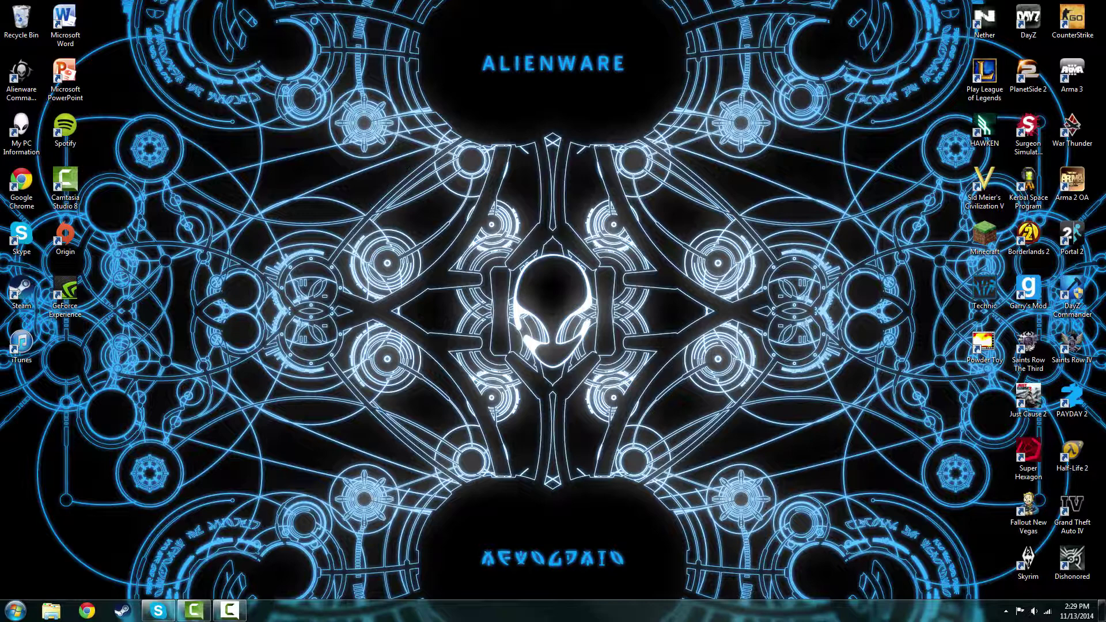
Step: Place the Sphax PureDBcraft 64x MC15 archive on the desktop, above the alien head in the middle of the wallpaper
left_click_drag(720, 253, 522, 280)
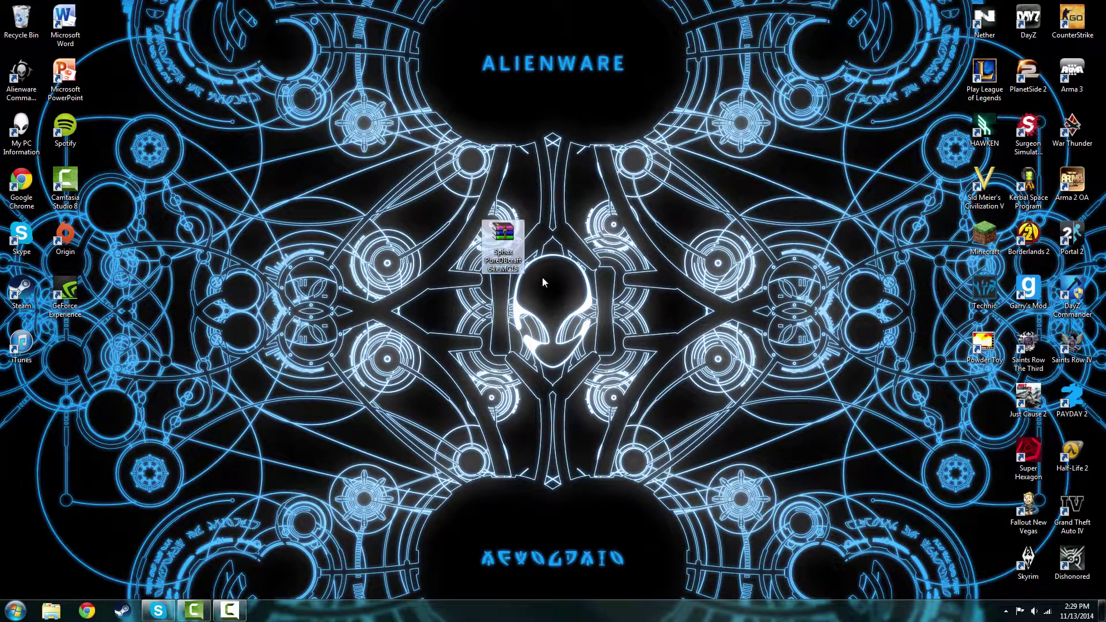
left_click_drag(512, 238, 555, 294)
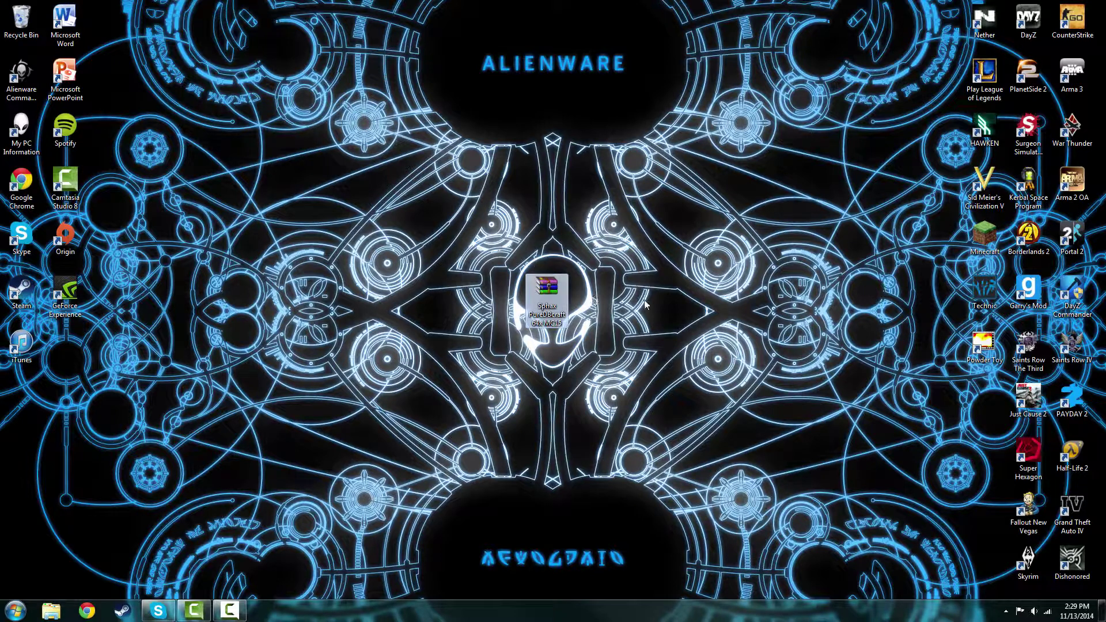
left_click(627, 291)
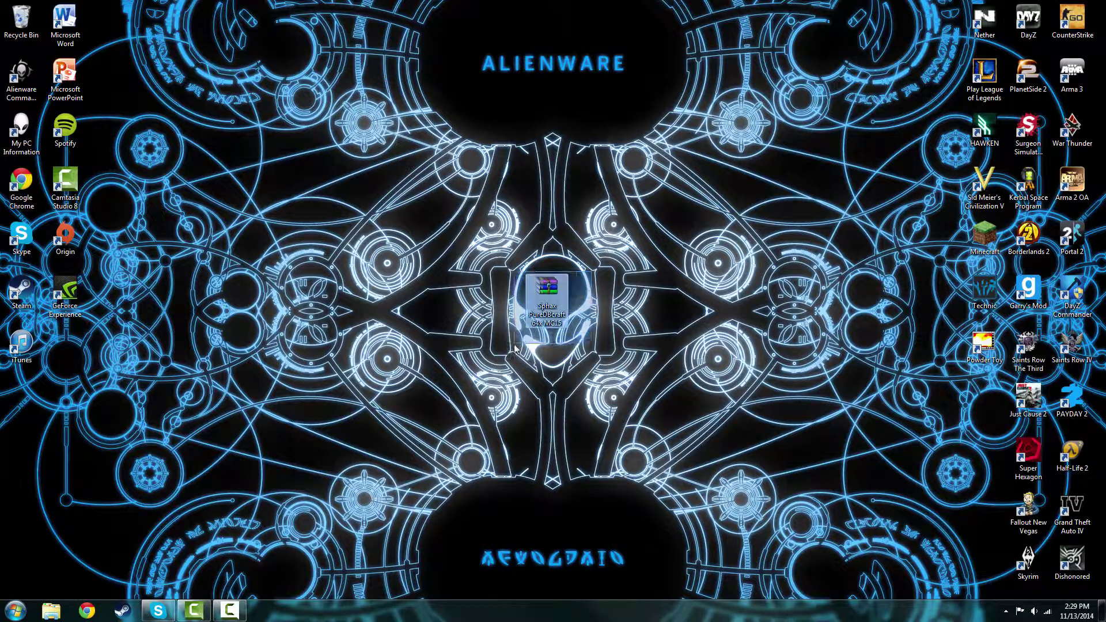
left_click_drag(579, 288, 591, 203)
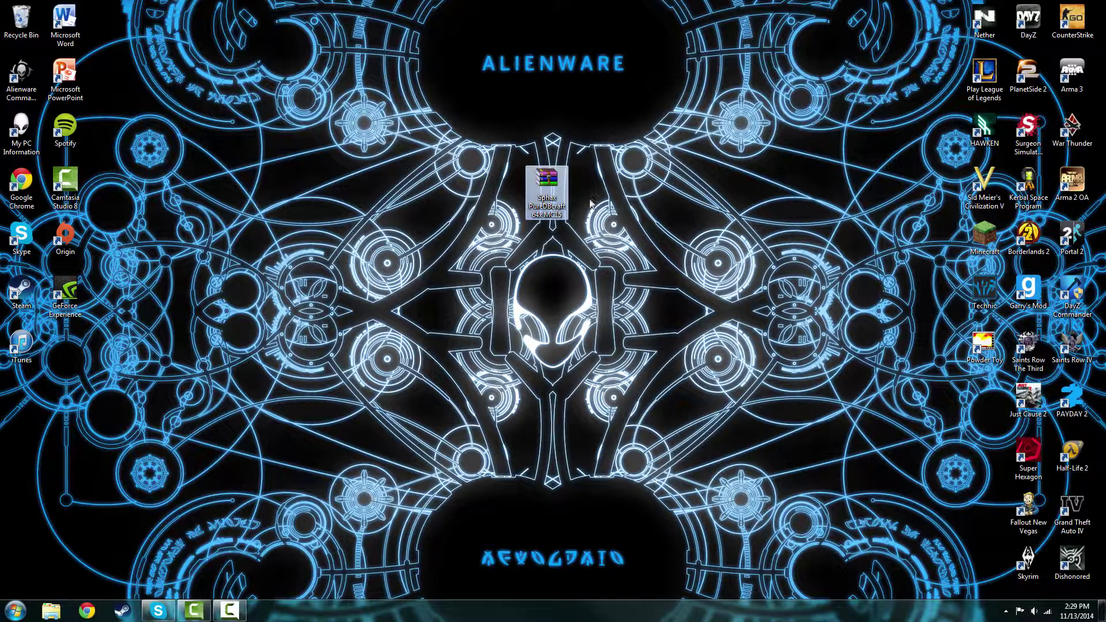
Step: Open the Sphax PureDBcraft 64x MC15 archive, inspect the contents of its pack folder, and close the archive
double_click(547, 190)
double_click(413, 141)
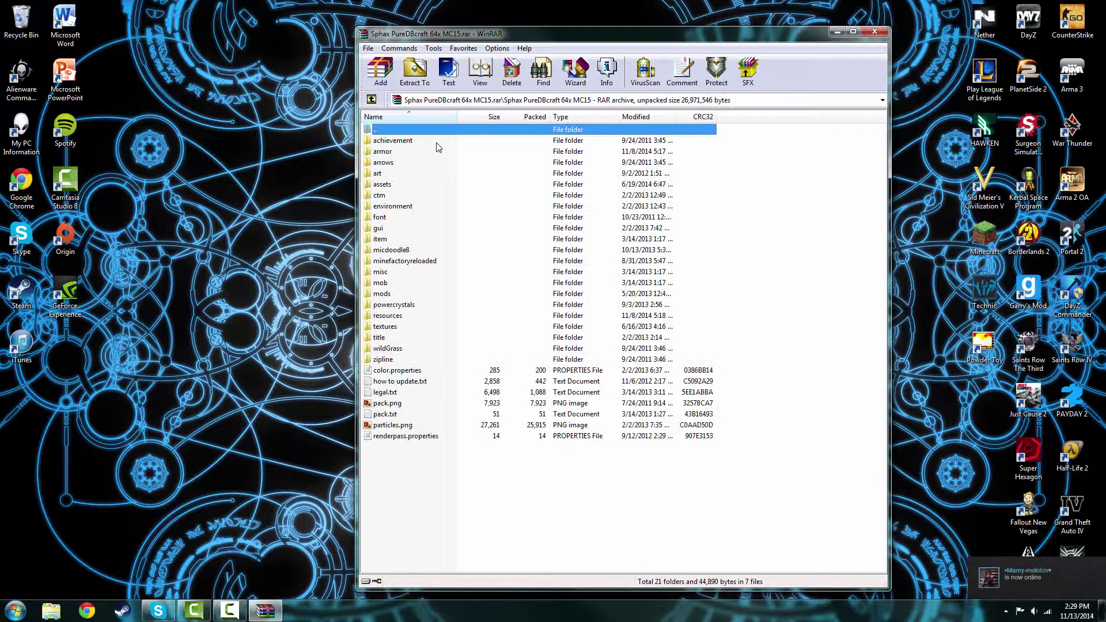
double_click(379, 138)
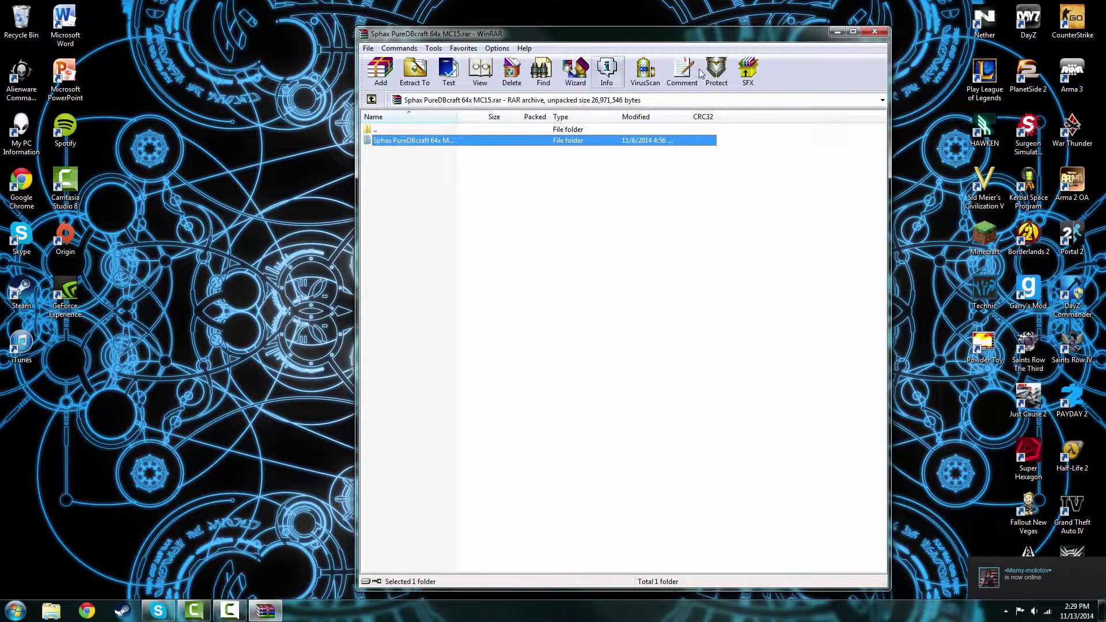
left_click(875, 32)
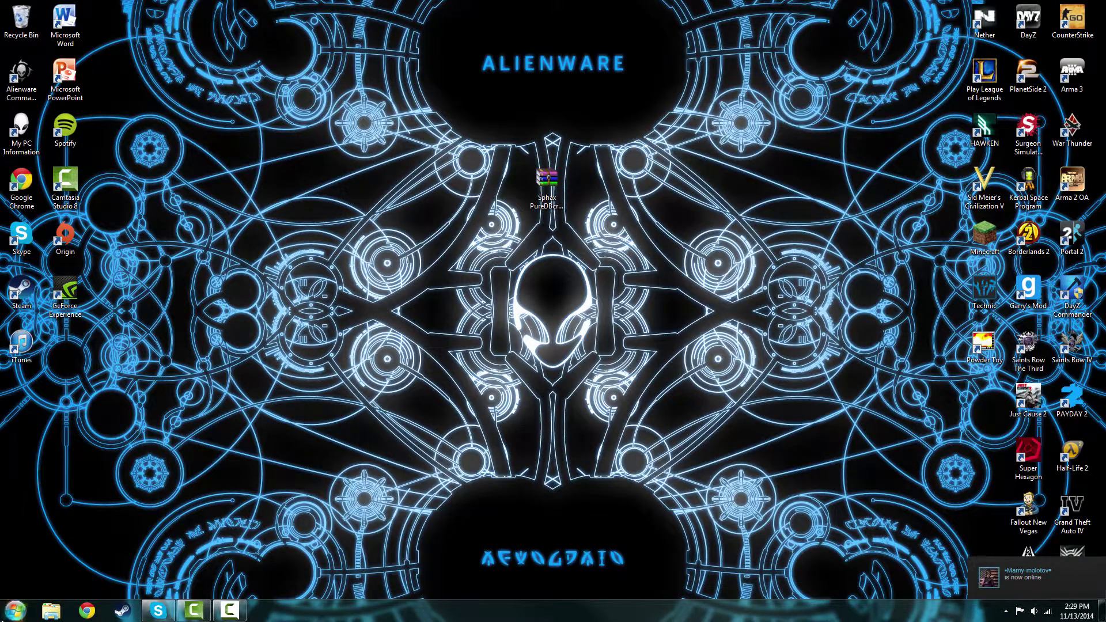
Step: Open the Roaming application data folder through %appdata% and maximize its window
left_click(16, 610)
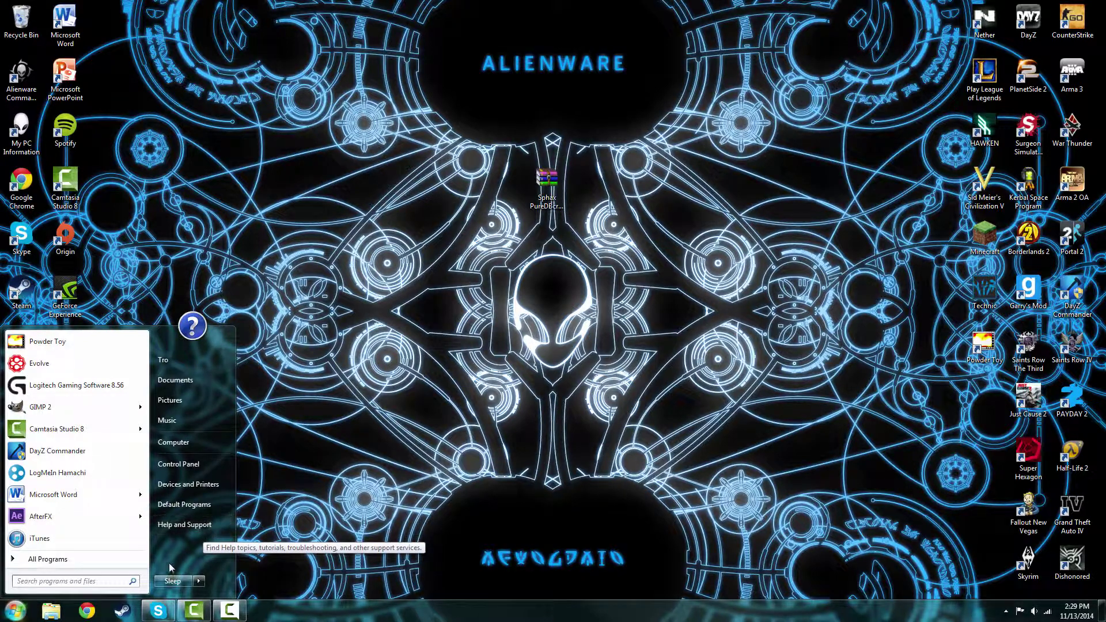
type("%appdata")
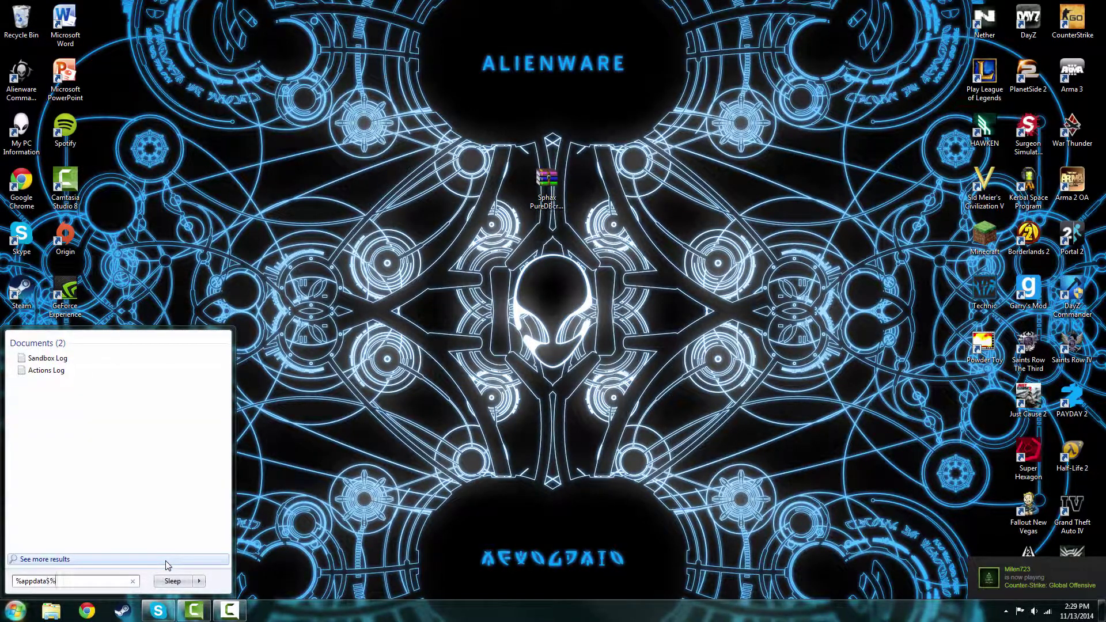
type("%")
key("Return")
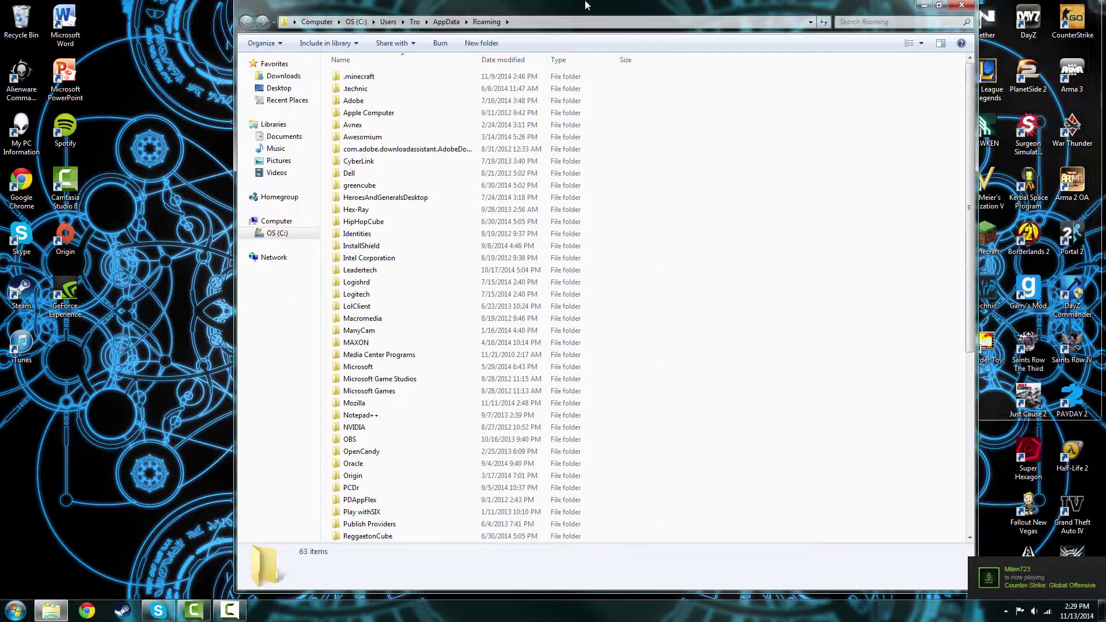
key("super+Up")
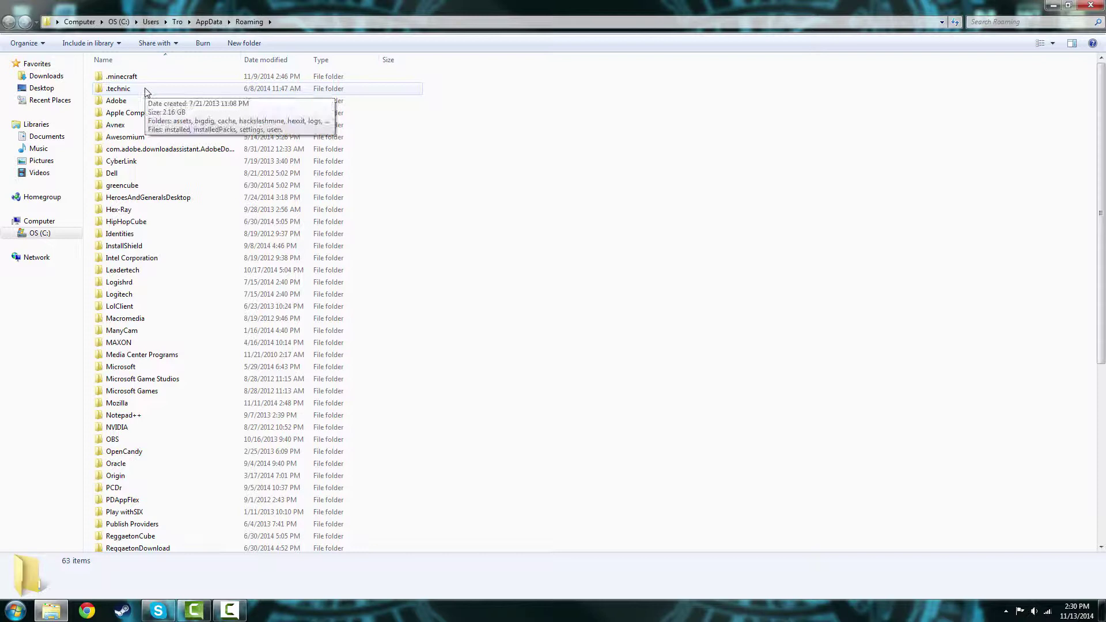
Step: Go to the texturepacks folder of the voltz modpack inside the .technic folder
double_click(145, 91)
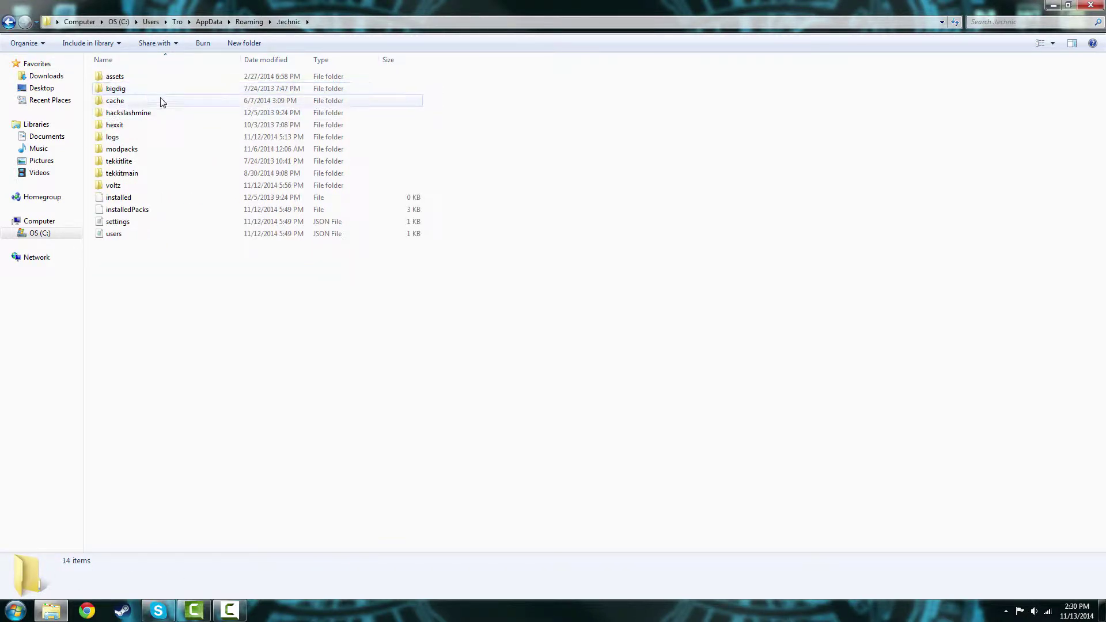
double_click(129, 186)
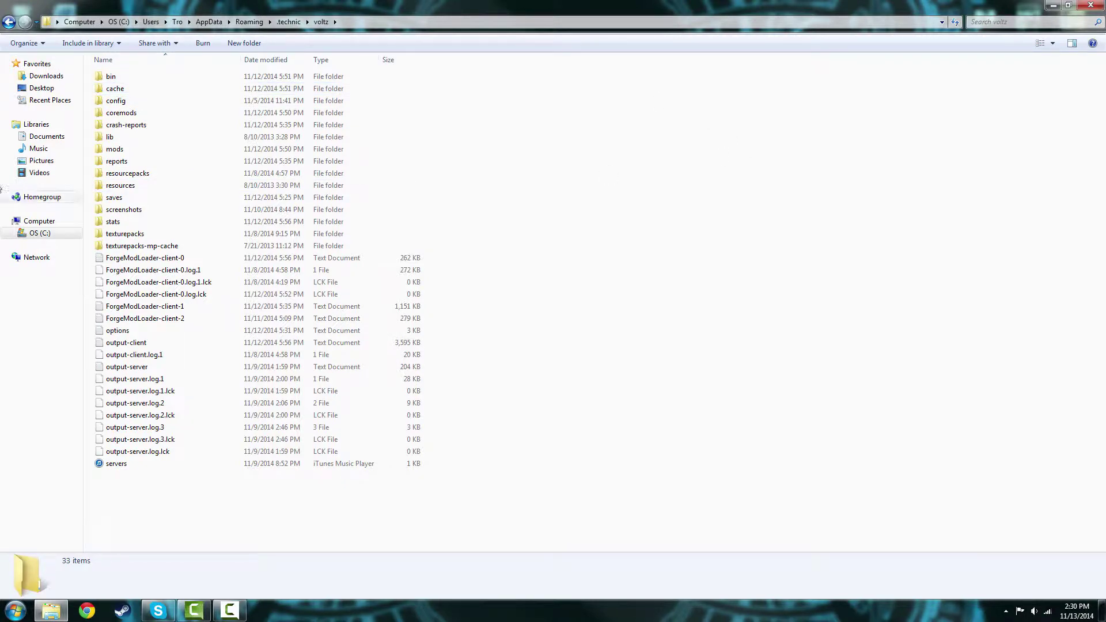
left_click(143, 232)
double_click(143, 233)
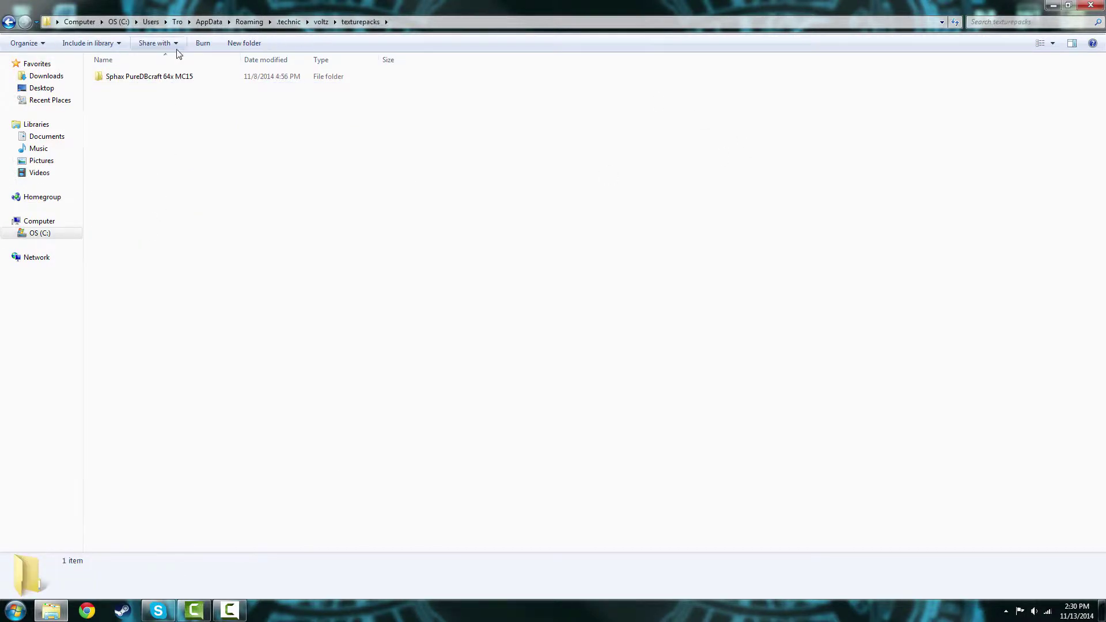
Step: View the archive's Sphax PureDBcraft 64x MC15 folder alongside the voltz texturepacks folder, and close both windows without extracting anything
left_click_drag(403, 5, 527, 218)
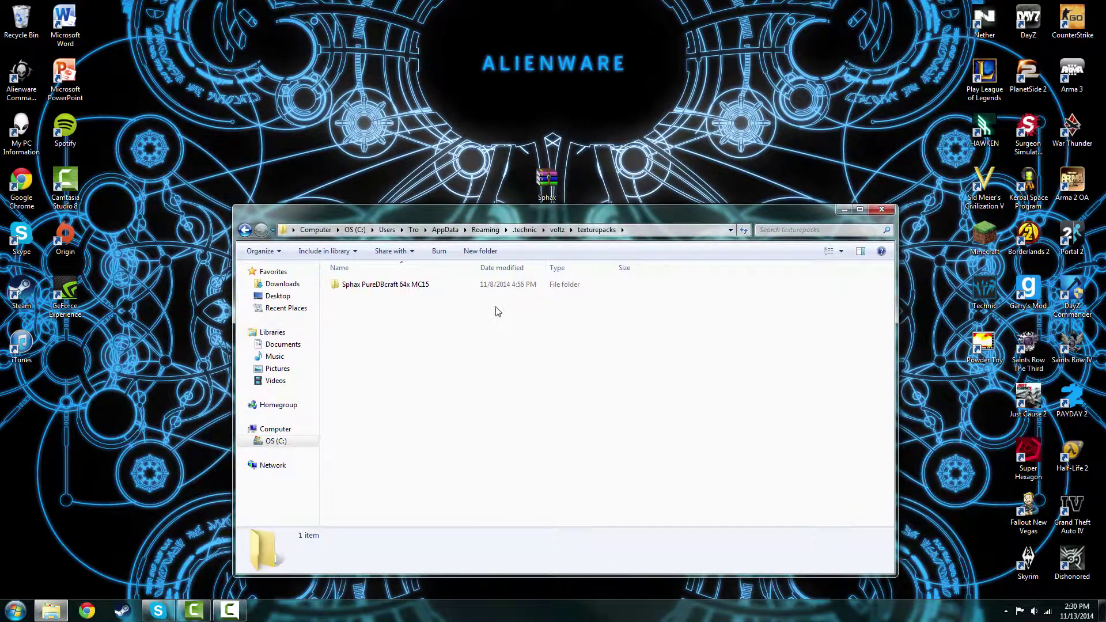
double_click(547, 180)
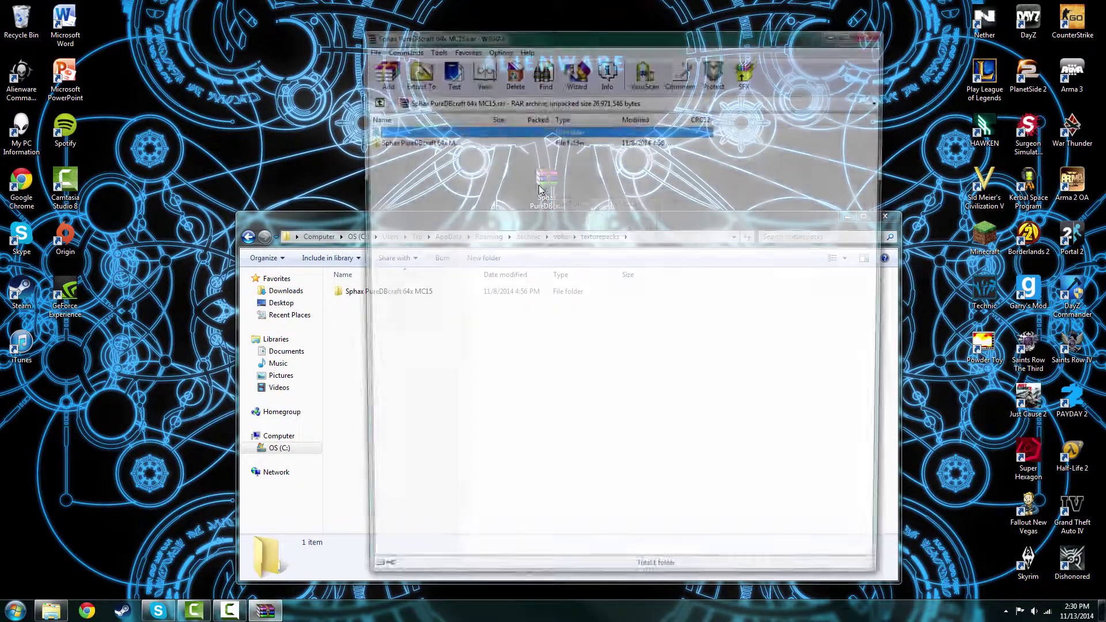
left_click_drag(418, 141, 403, 119)
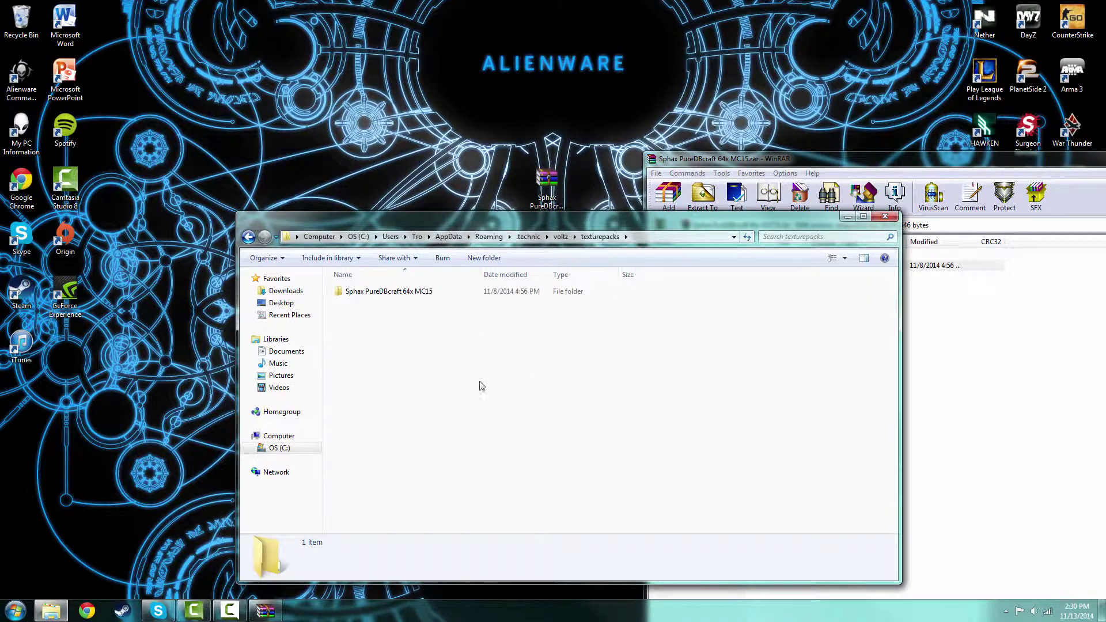
left_click(864, 195)
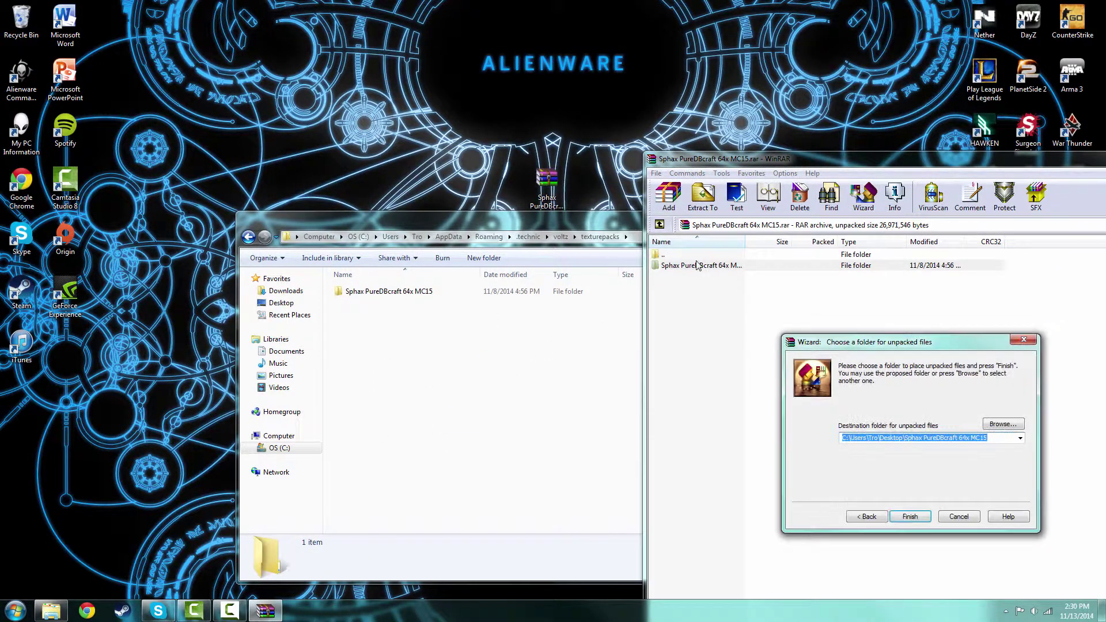
left_click(959, 516)
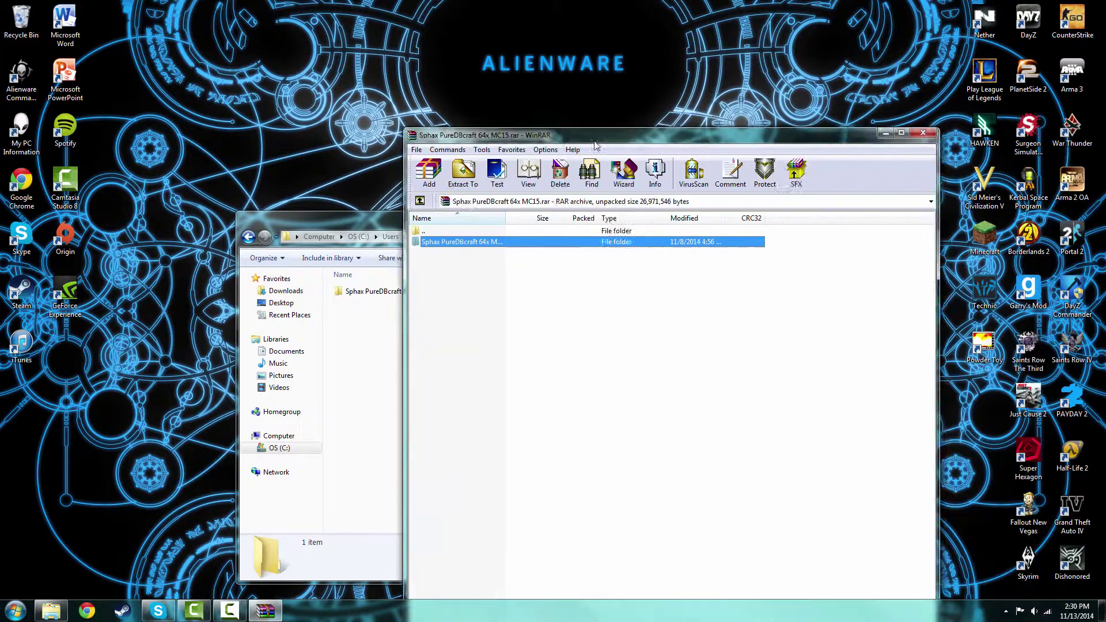
left_click(880, 130)
left_click(891, 218)
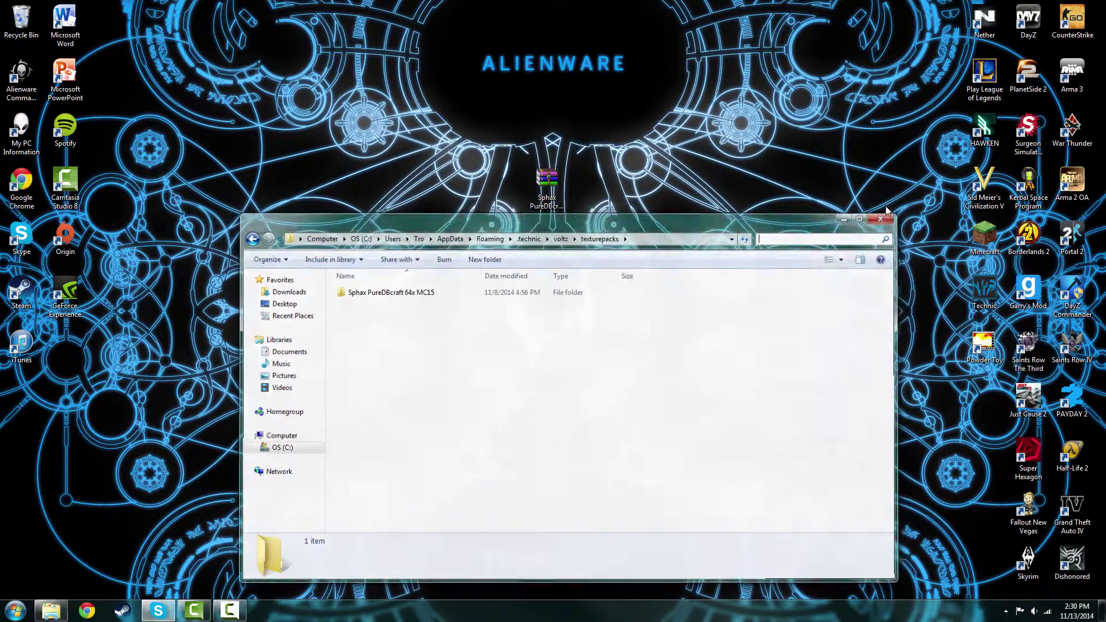
Step: Delete the Sphax PureDBcraft 64x MC15 archive from the desktop
left_click_drag(547, 182, 590, 183)
right_click(680, 184)
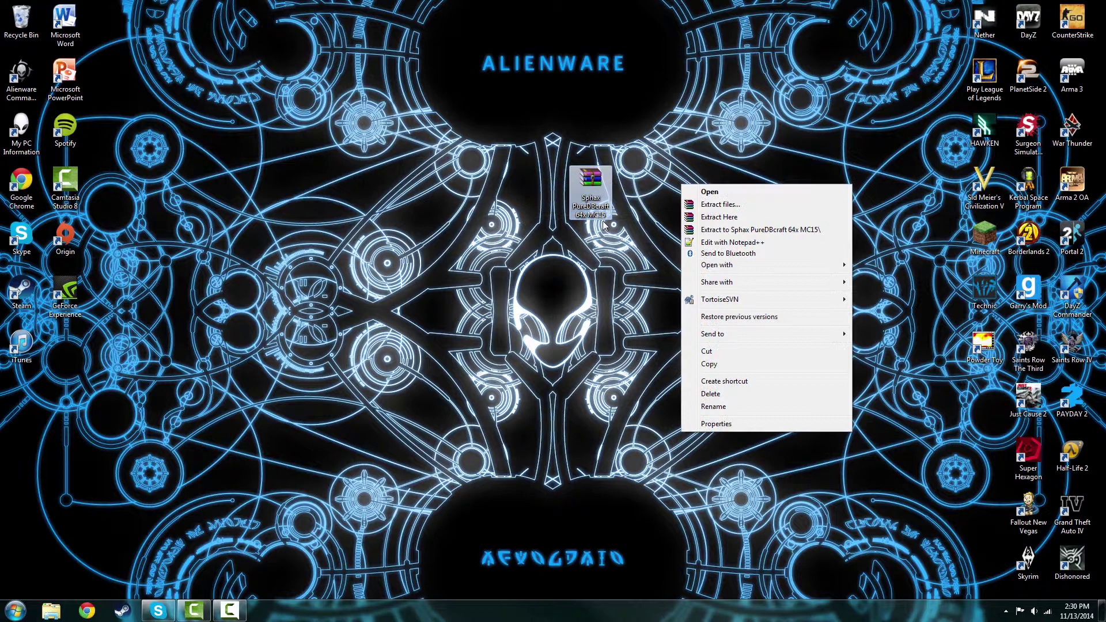
left_click(799, 149)
key("Delete")
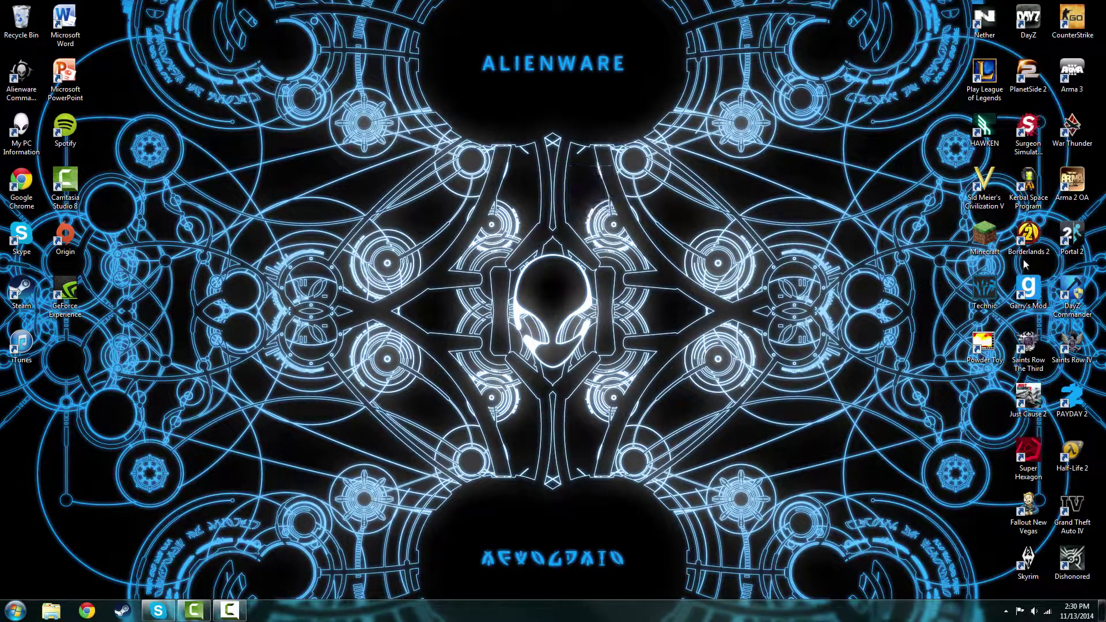
Step: Switch to the Technic launcher and enter the Minecraft account's username on its login form
double_click(984, 291)
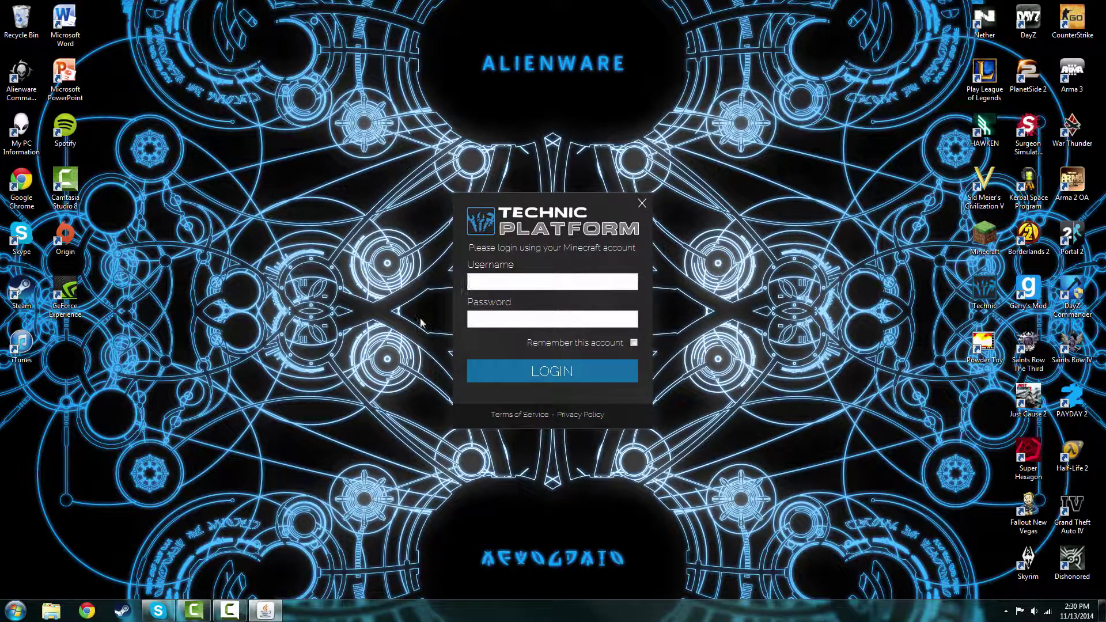
type("chophchopo-")
key("BackSpace")
key("BackSpace")
type("g")
key("BackSpace")
key("BackSpace")
type("pg08")
Step: Enter the Minecraft account password, have the account remembered, and log in to the launcher
key("Tab")
type("*********")
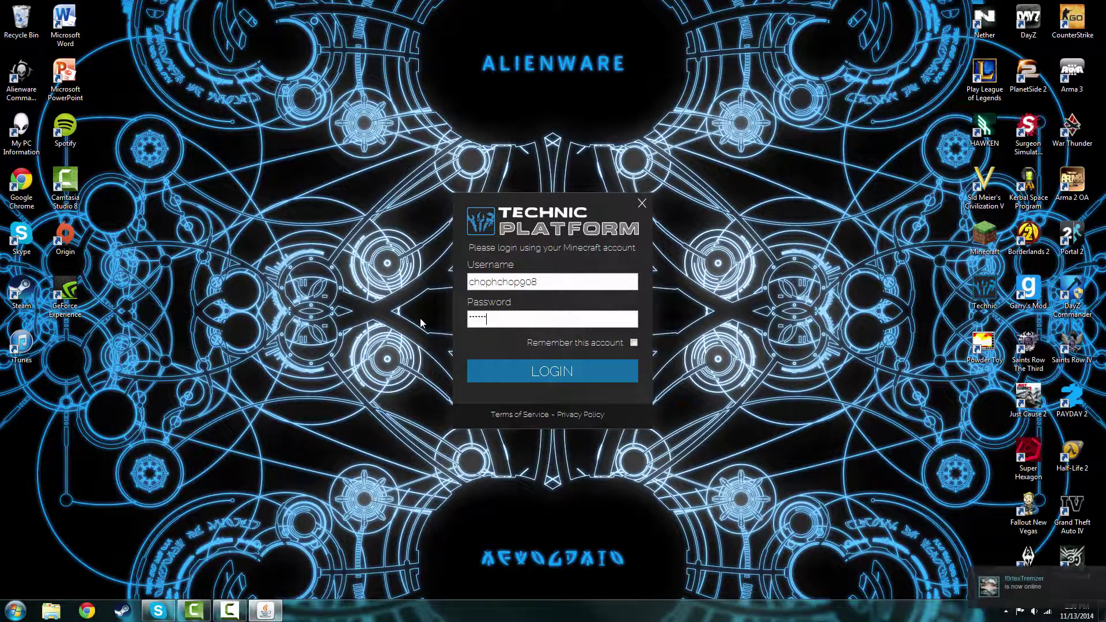
left_click(633, 342)
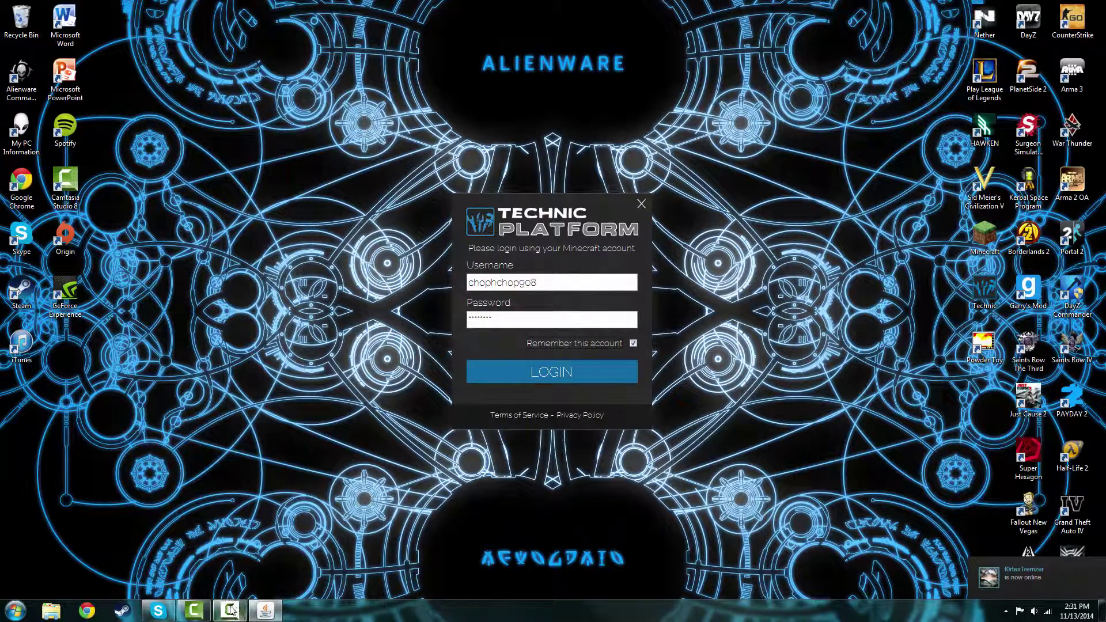
left_click(596, 378)
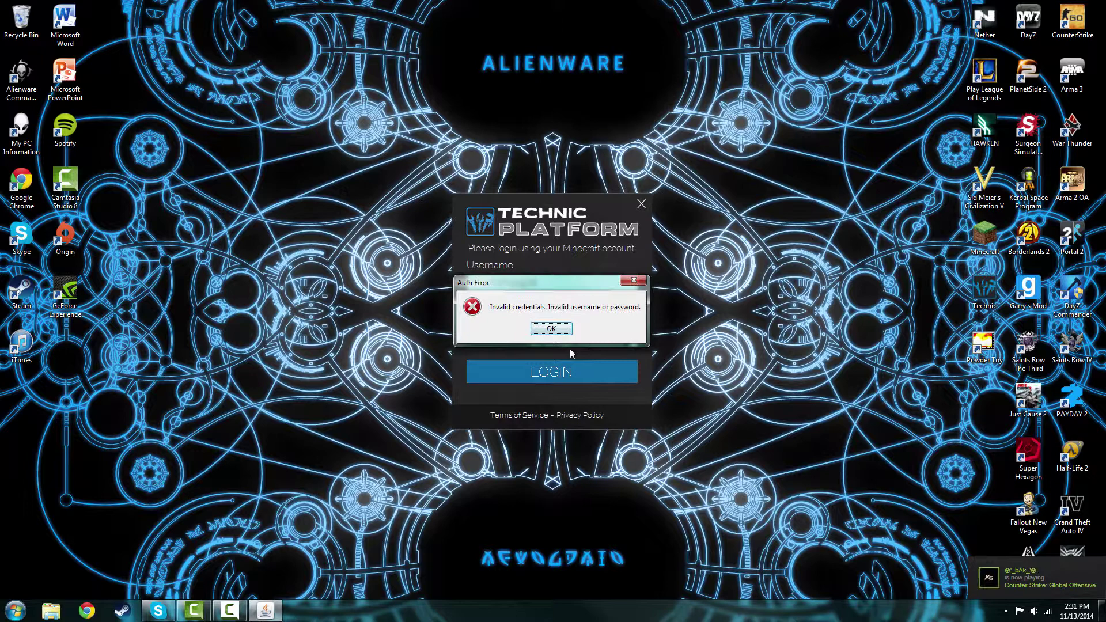
left_click(551, 329)
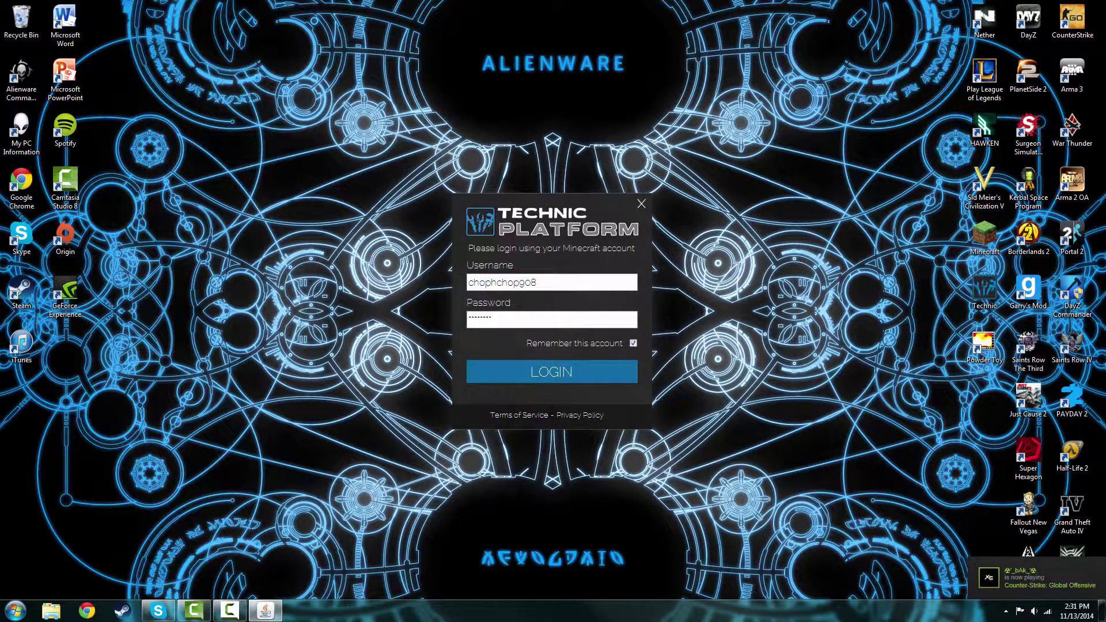
key("Return")
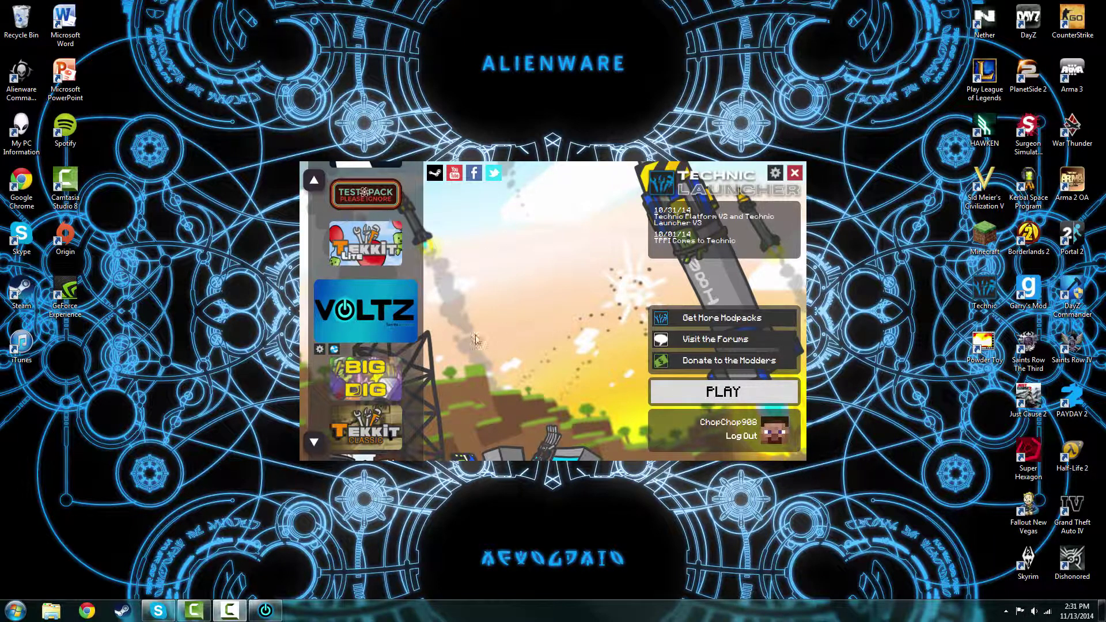
Step: Launch the Voltz modpack and maximize the game window
left_click(697, 397)
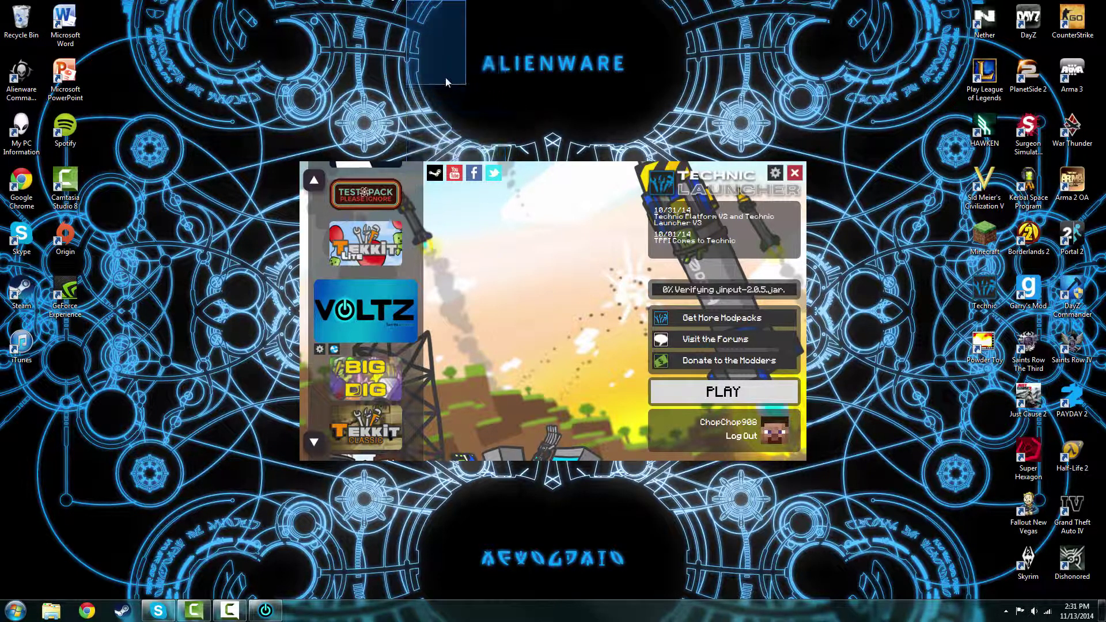
left_click_drag(416, 3, 695, 125)
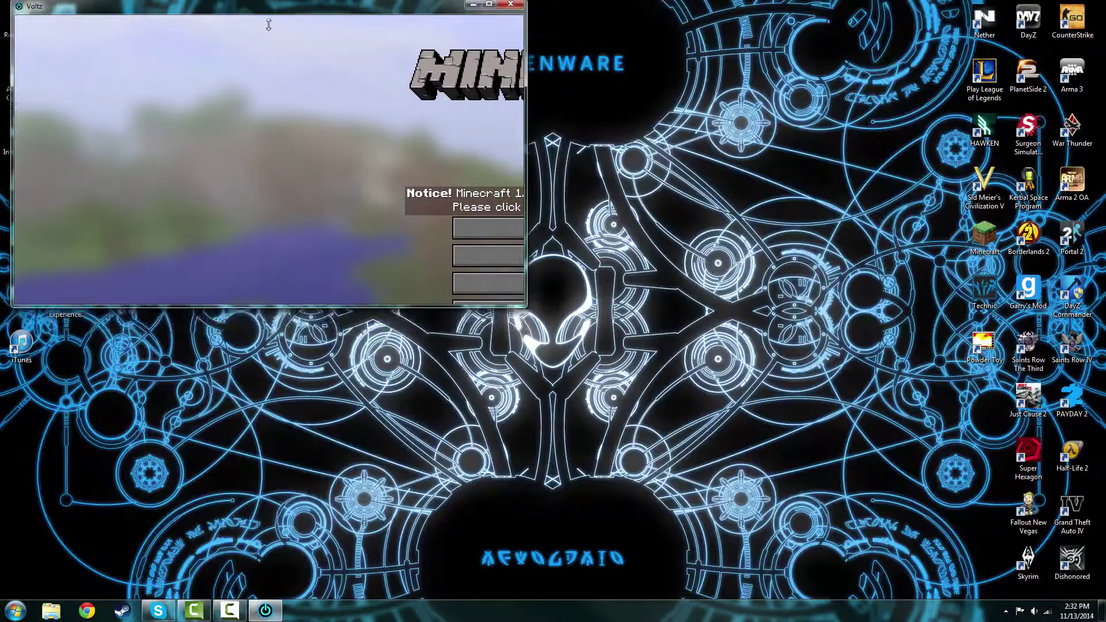
left_click_drag(269, 6, 403, 0)
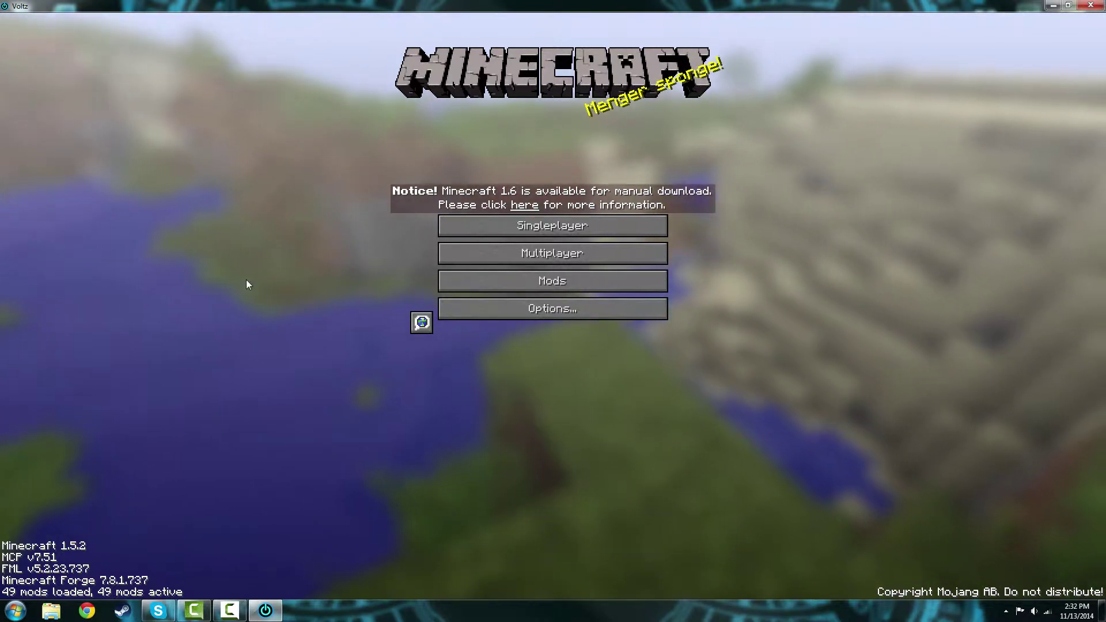
Step: Select the Sphax PureDBcraft 64x MC15 texture pack in the game options and return to the main menu
left_click(550, 312)
left_click(489, 281)
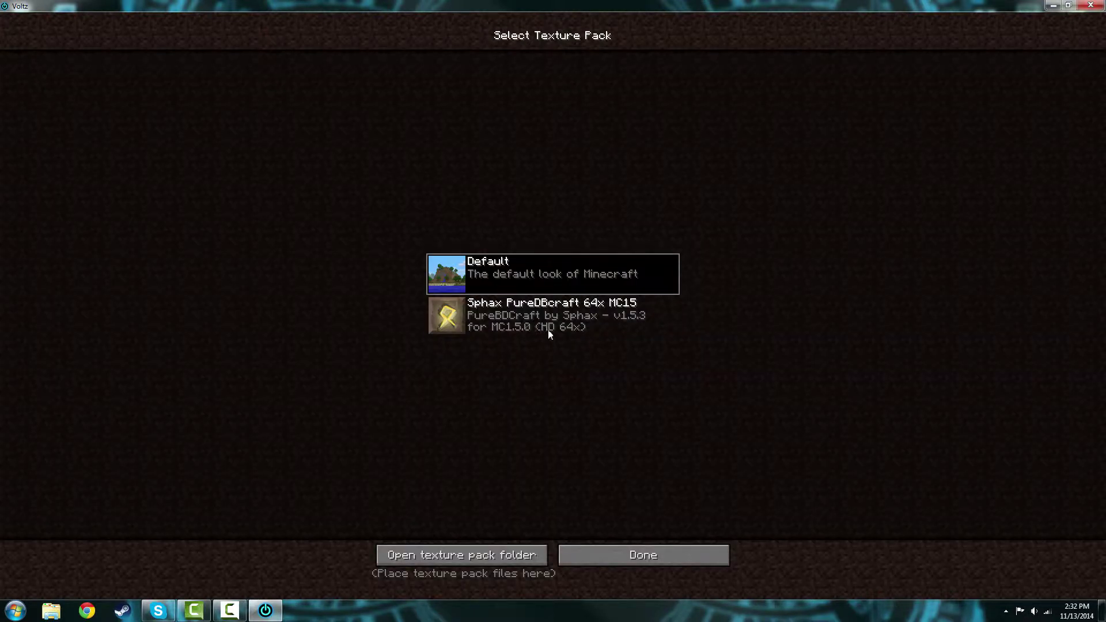
left_click(547, 334)
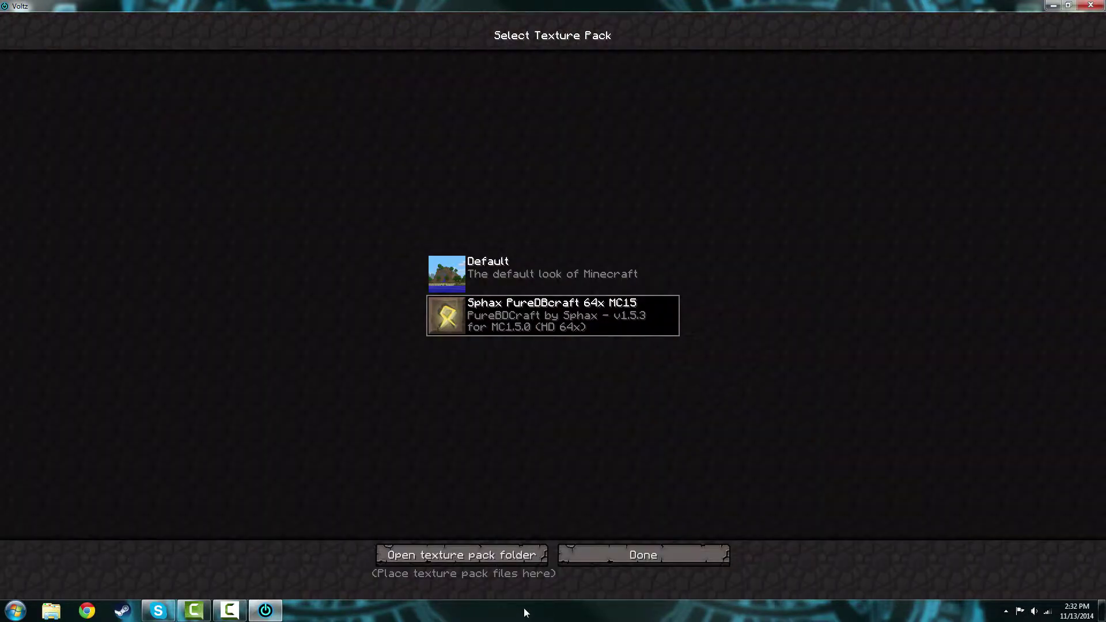
left_click(622, 555)
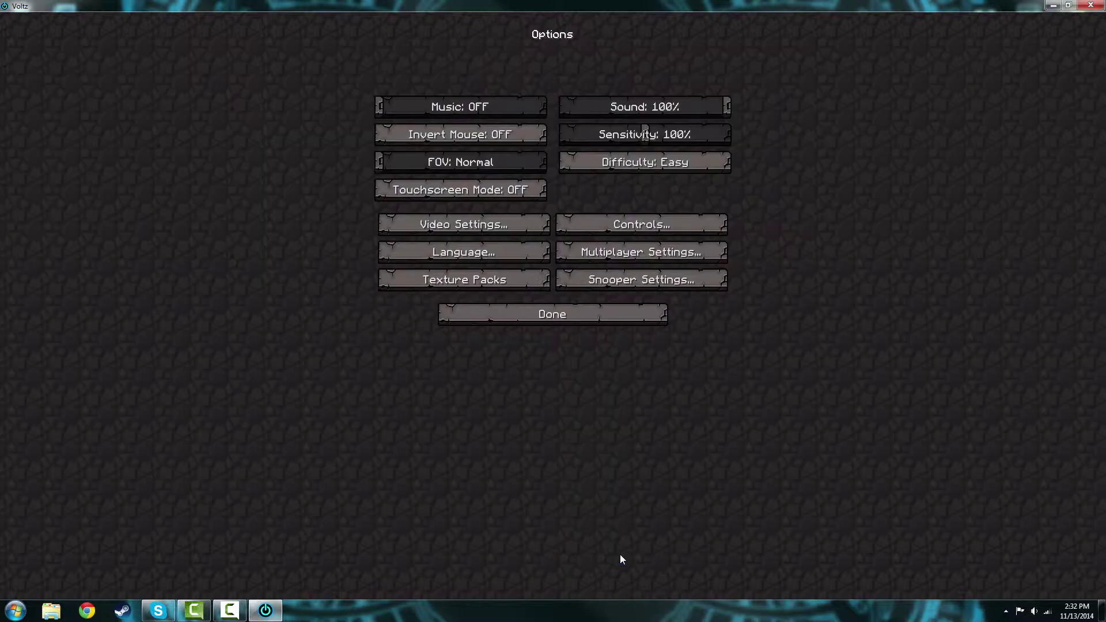
left_click(479, 309)
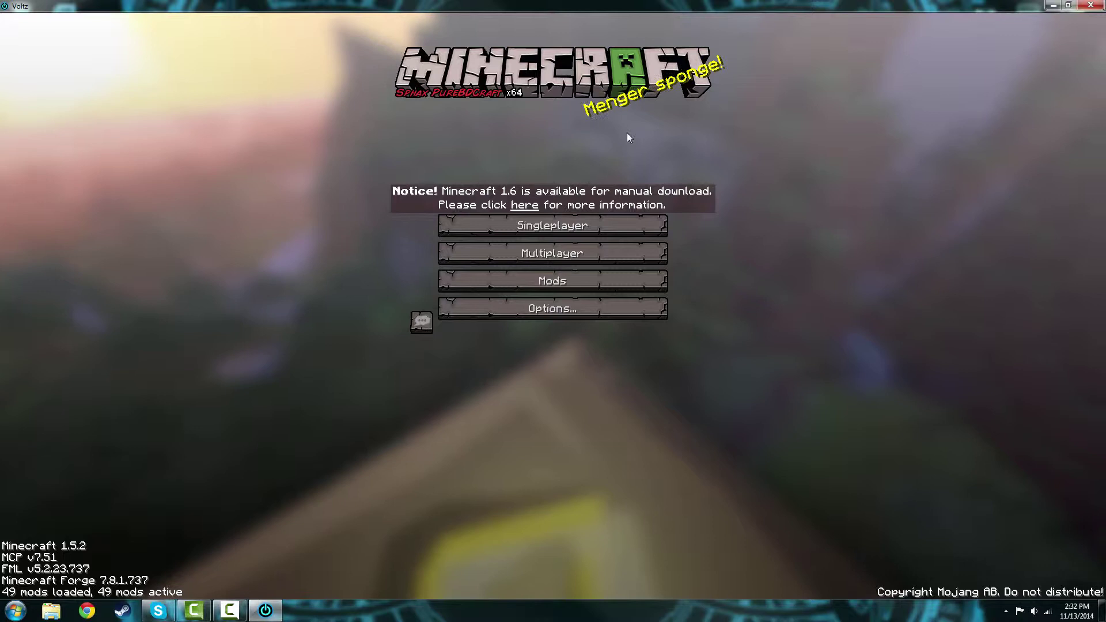
Step: Load the existing single-player world LAN ATOMIC
left_click(557, 233)
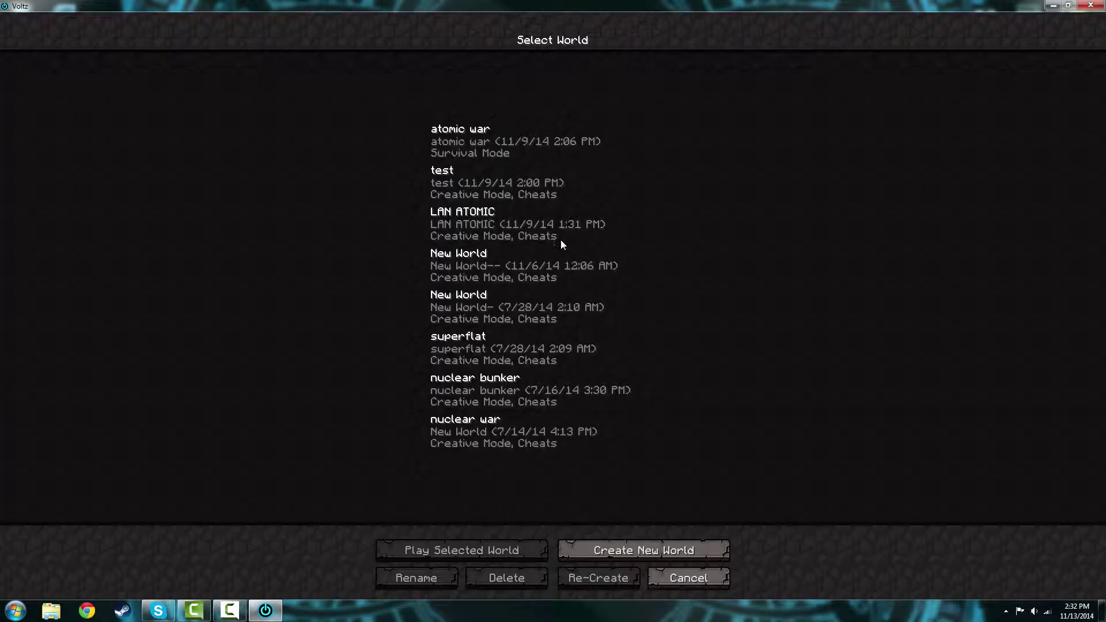
left_click(515, 133)
left_click(500, 181)
left_click(495, 222)
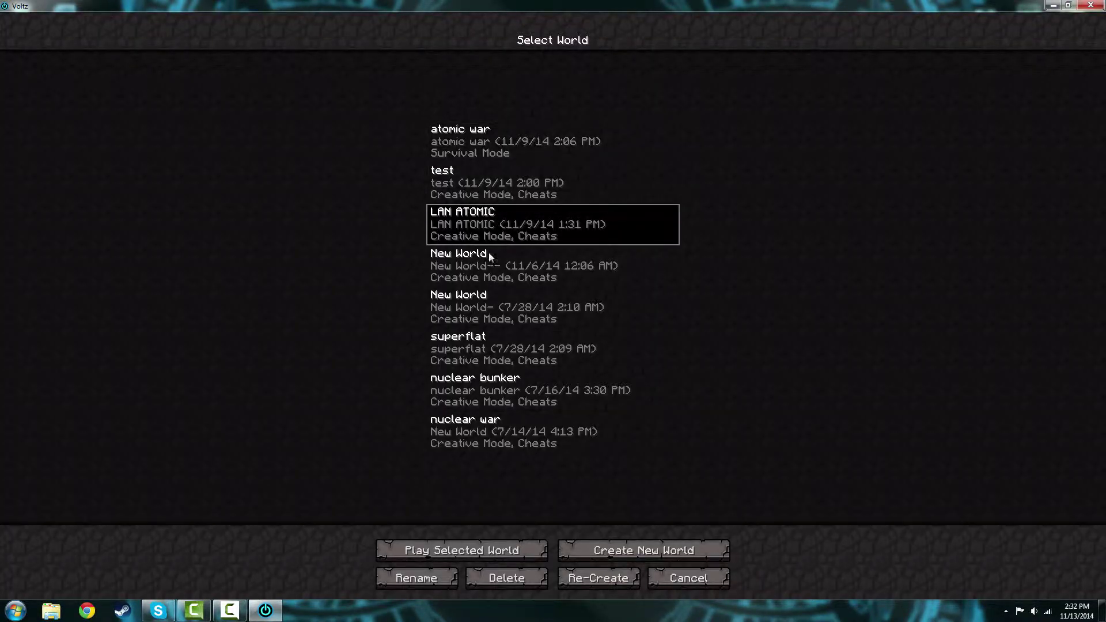
left_click(488, 552)
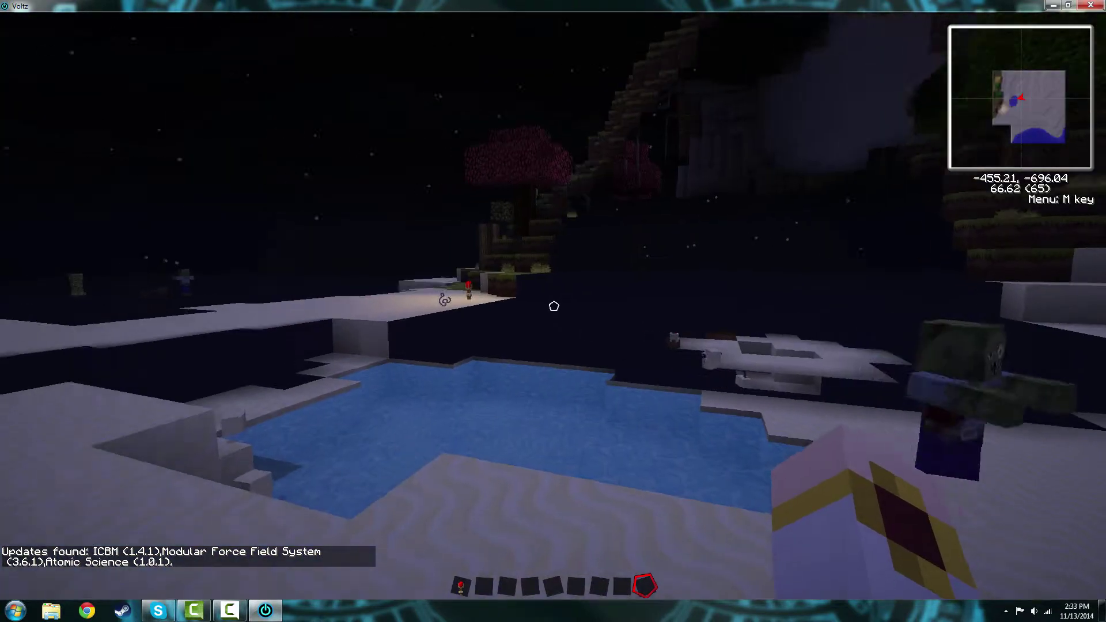
Step: Look over the world's terrain and browse the Building Blocks items in the creative inventory with the new textures
key("w")
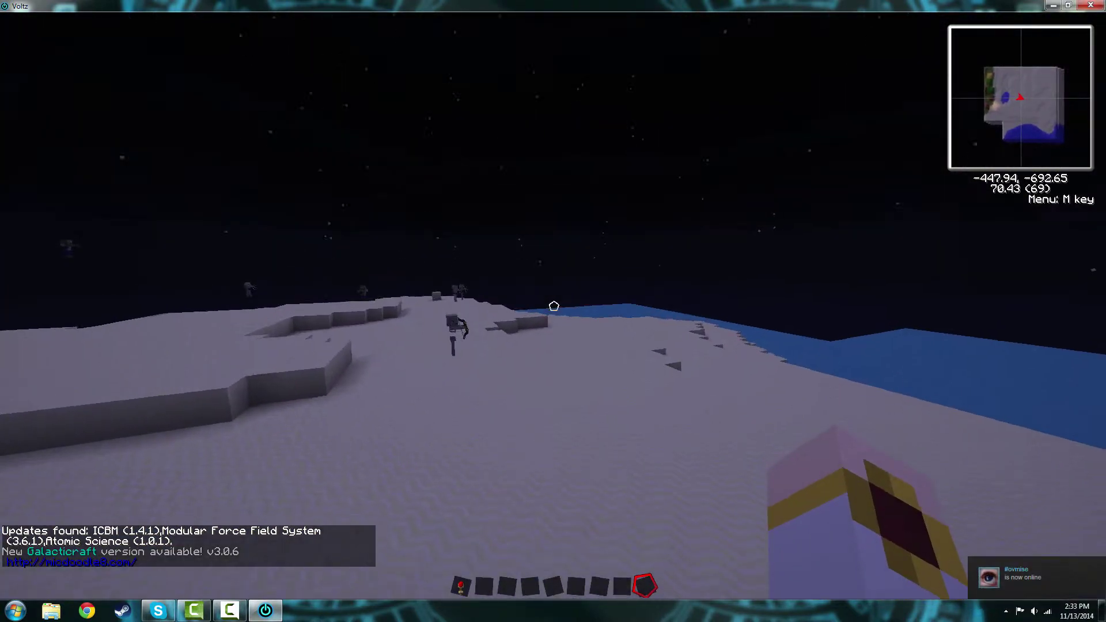
key("w")
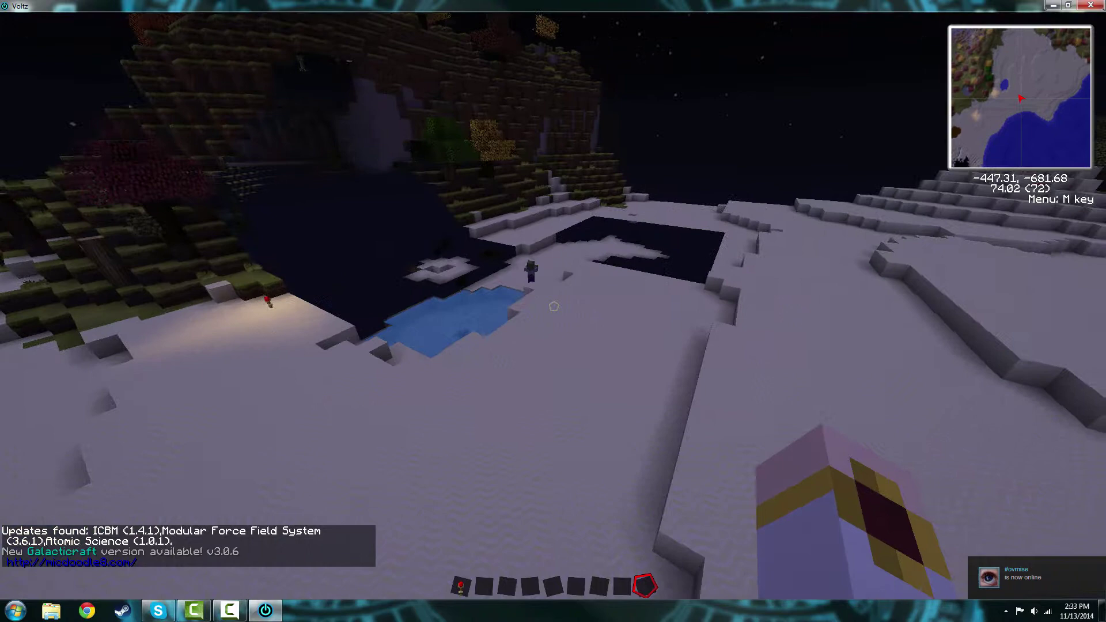
key("e")
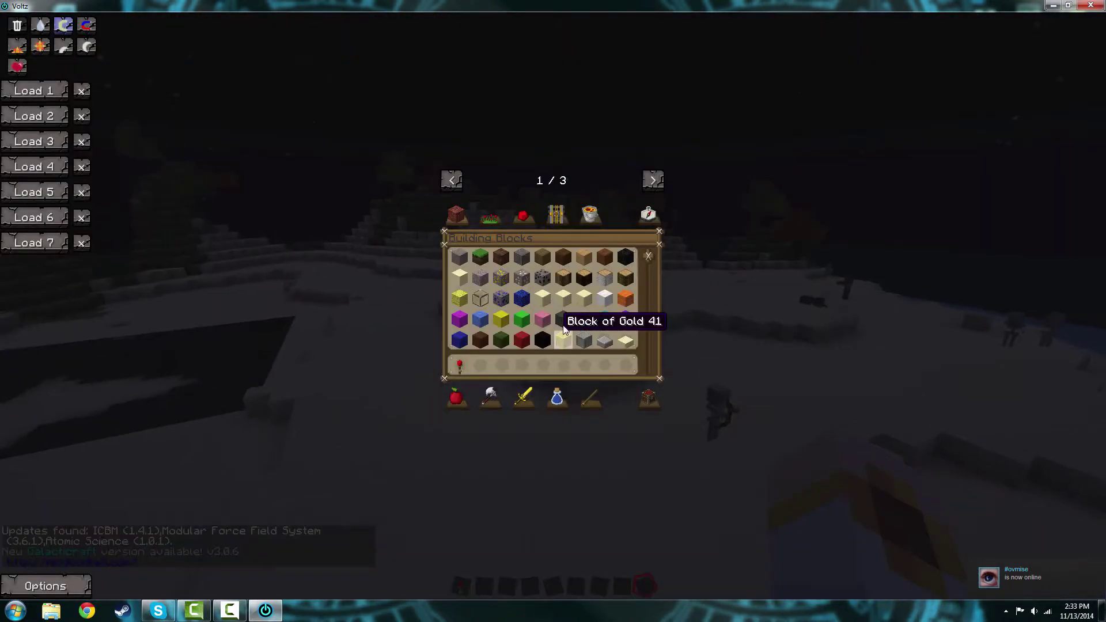
scroll(564, 328, "down", 5)
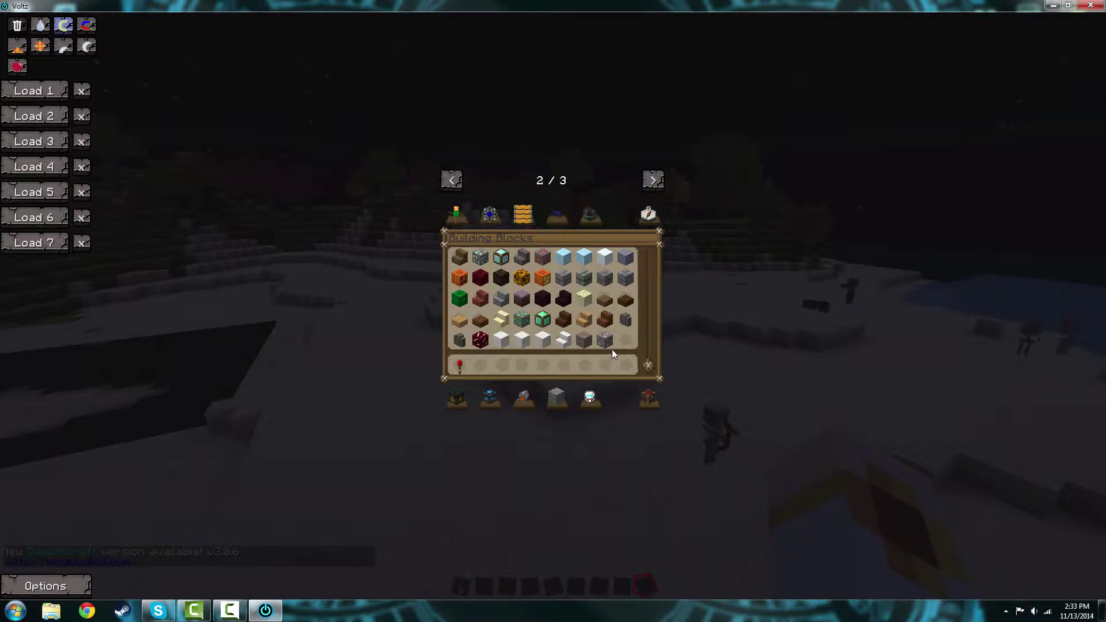
Step: Examine the textures of the ICBM and ExtrabiomesXL items in the creative inventory
left_click(592, 396)
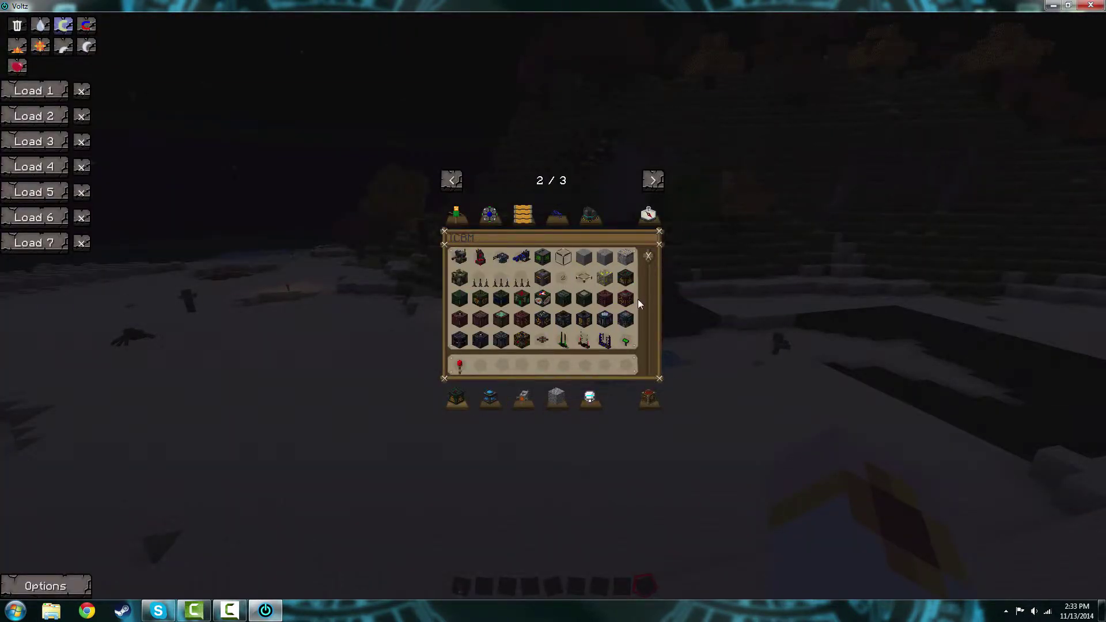
scroll(638, 299, "down", 5)
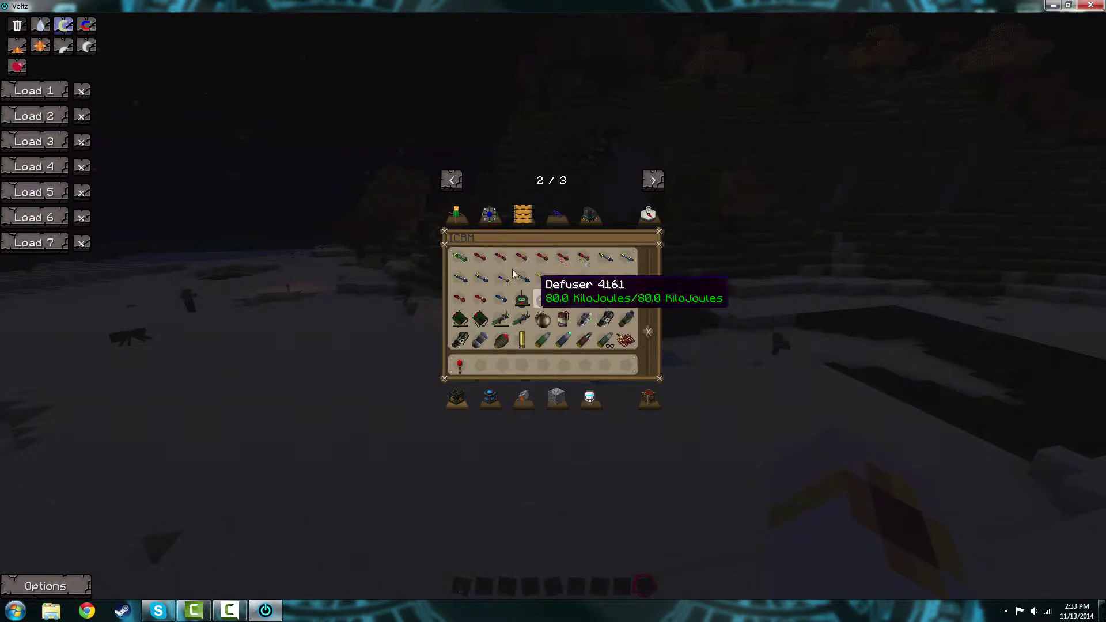
scroll(576, 305, "down", 2)
scroll(541, 314, "up", 3)
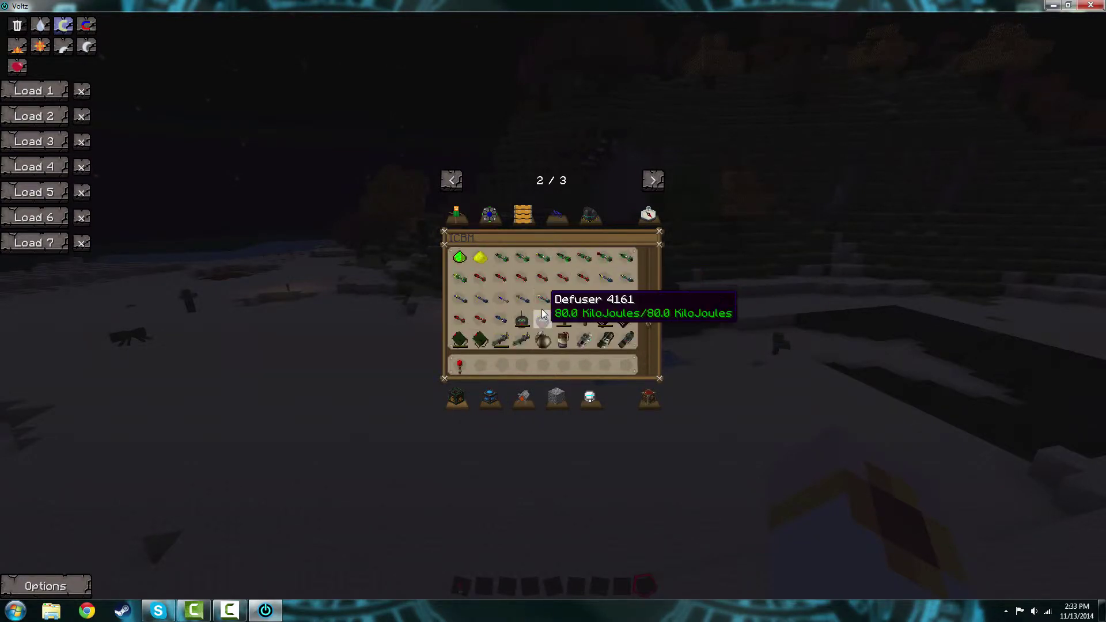
scroll(504, 314, "down", 4)
scroll(528, 309, "up", 3)
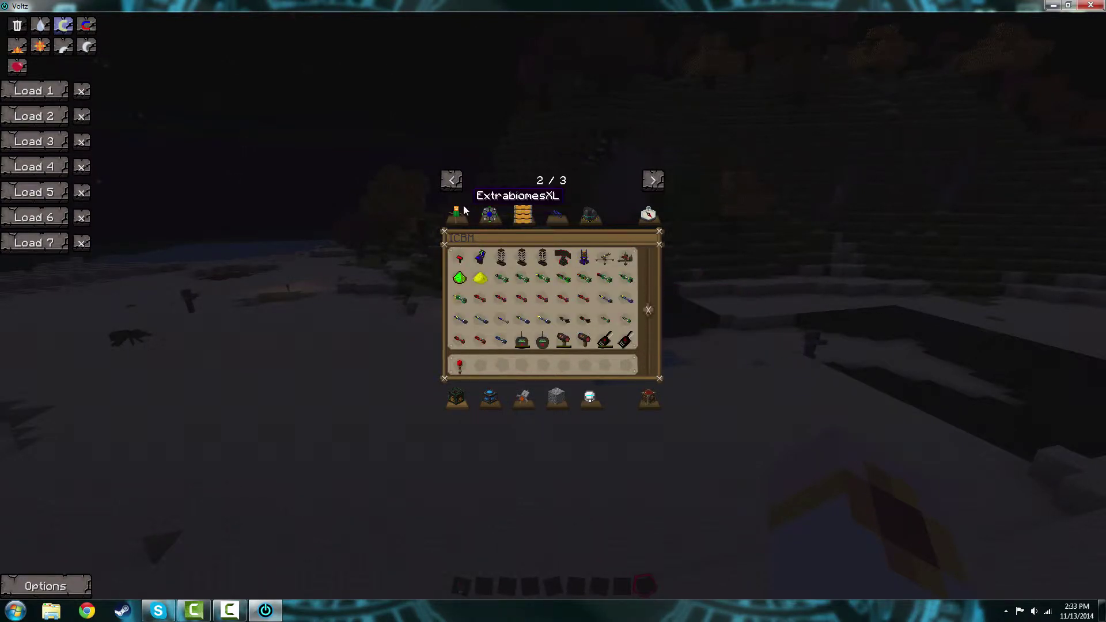
left_click(465, 210)
scroll(576, 320, "down", 3)
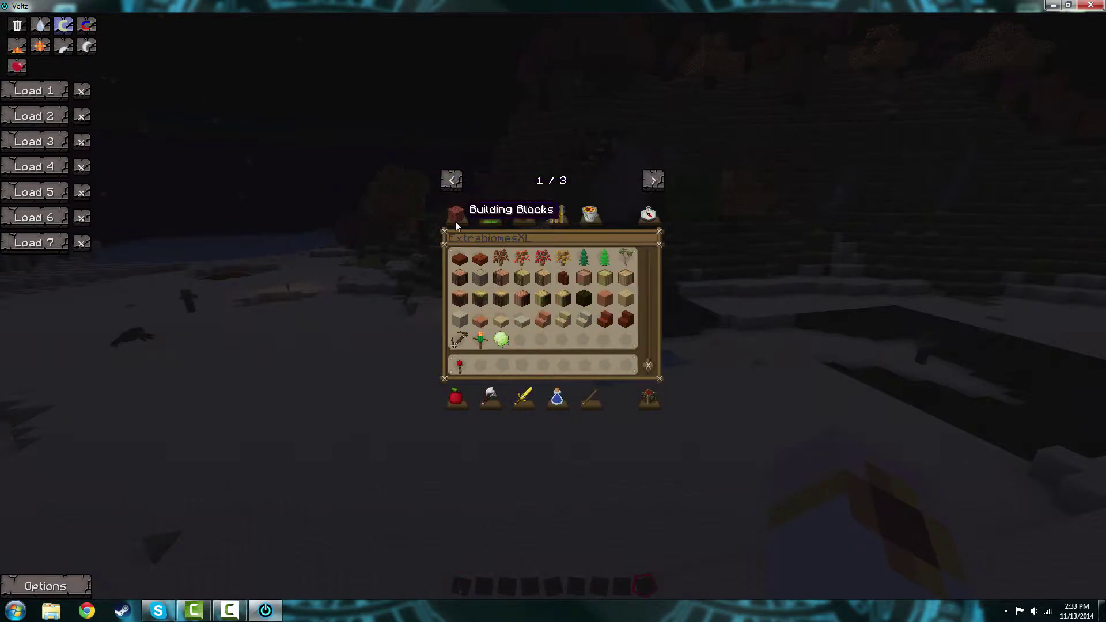
Step: Add dirt and grass blocks from Building Blocks to the hotbar and place a few dirt blocks on the sand
left_click(456, 223)
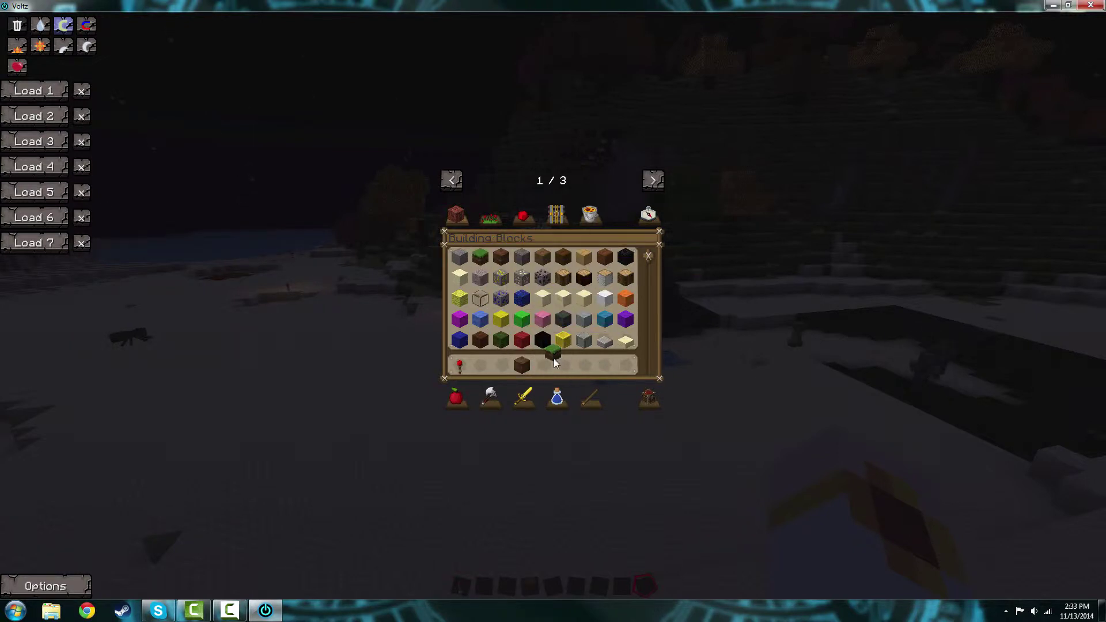
key("e")
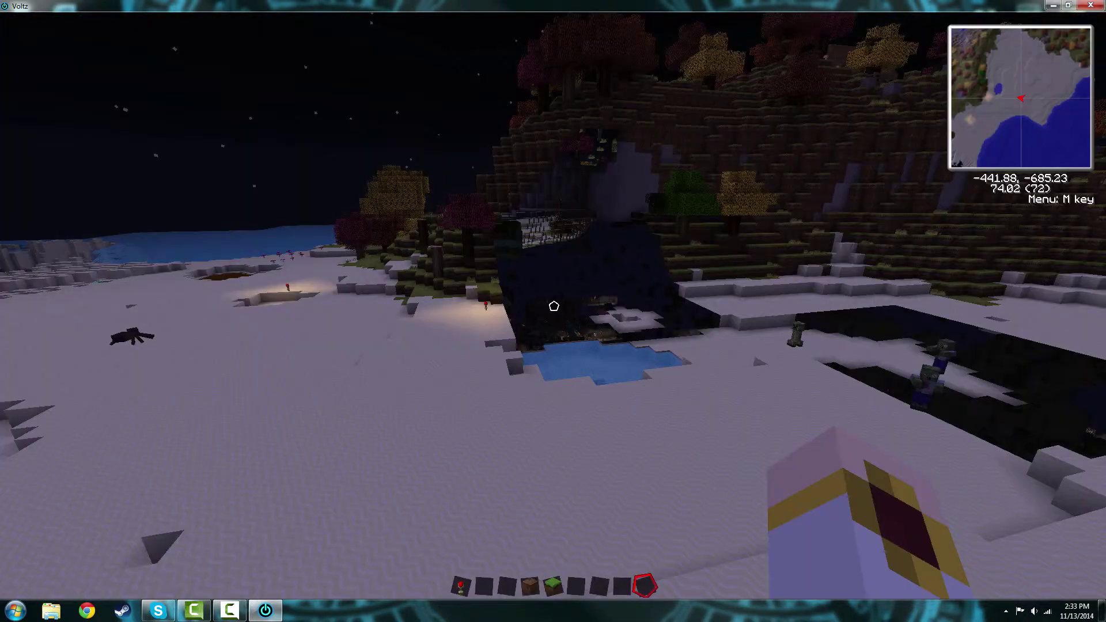
key("4")
right_click(553, 306)
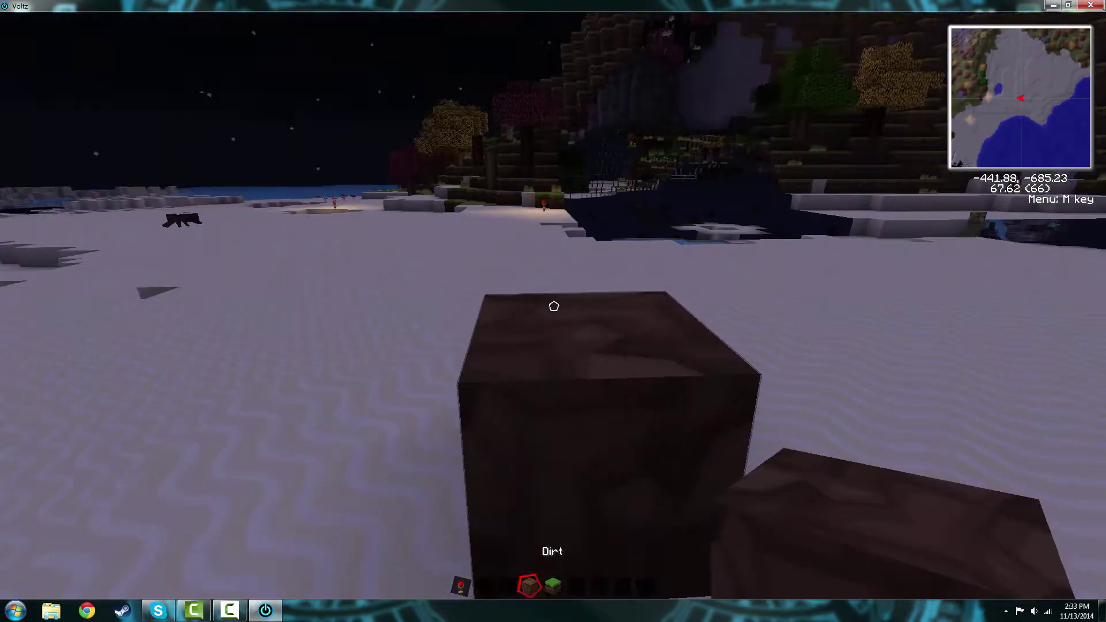
right_click(554, 306)
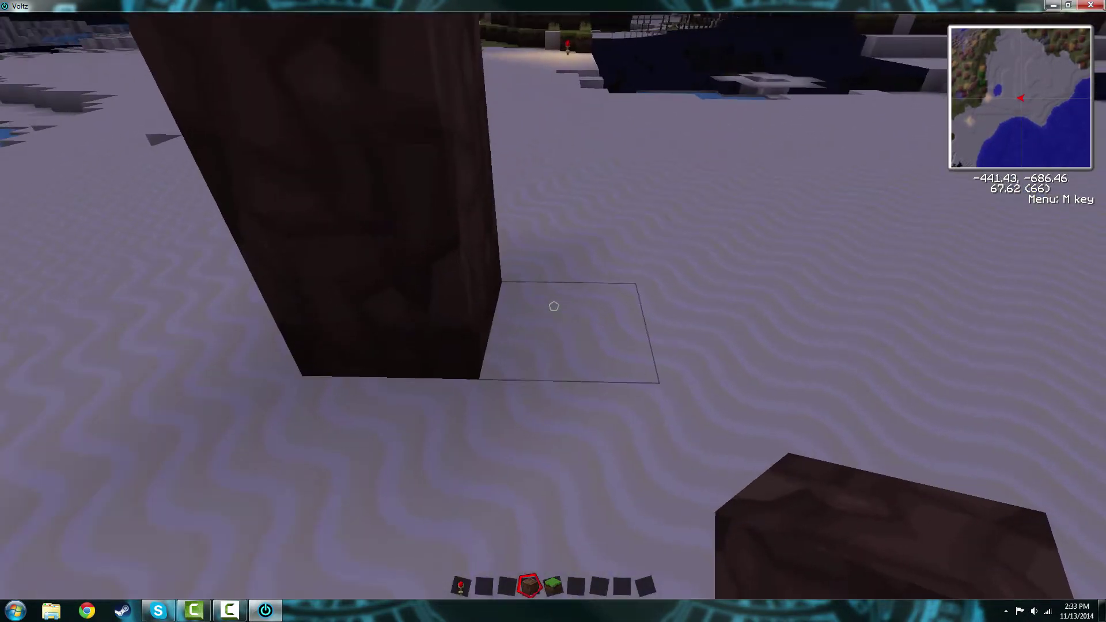
right_click(553, 306)
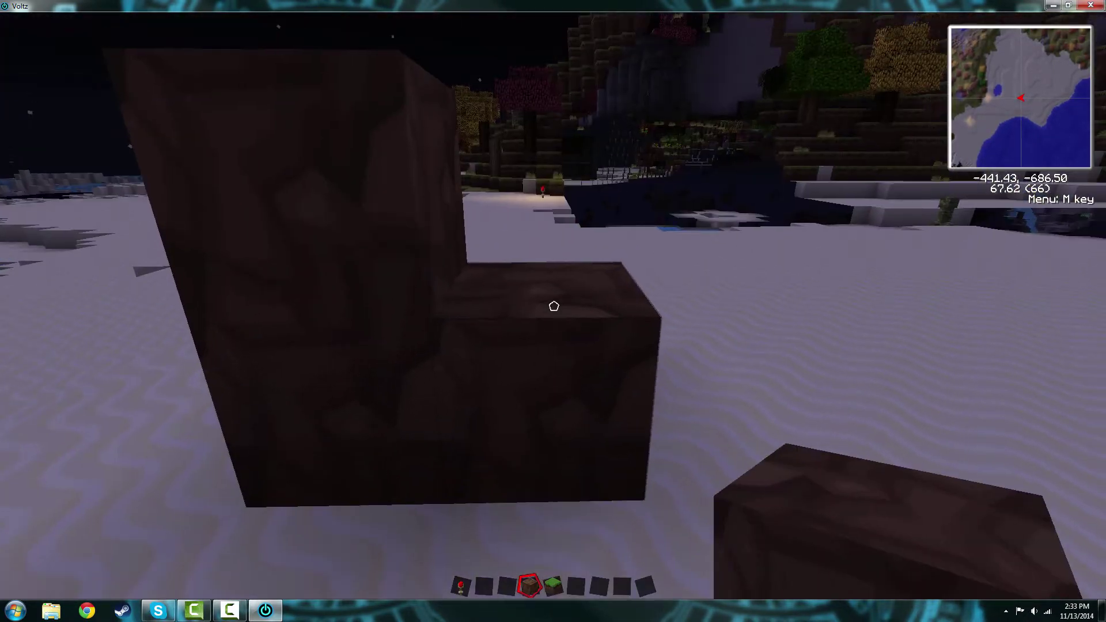
Step: Place two grass blocks beside the dirt blocks and two redstone torches on the sand in front of them
key("5")
right_click(553, 306)
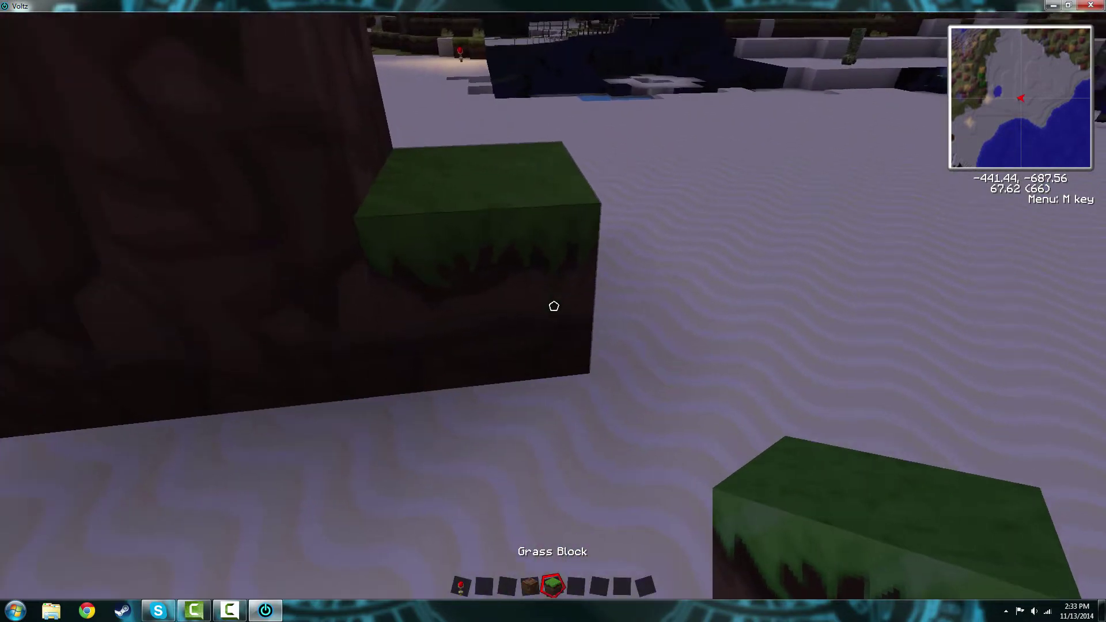
key("e")
key("e")
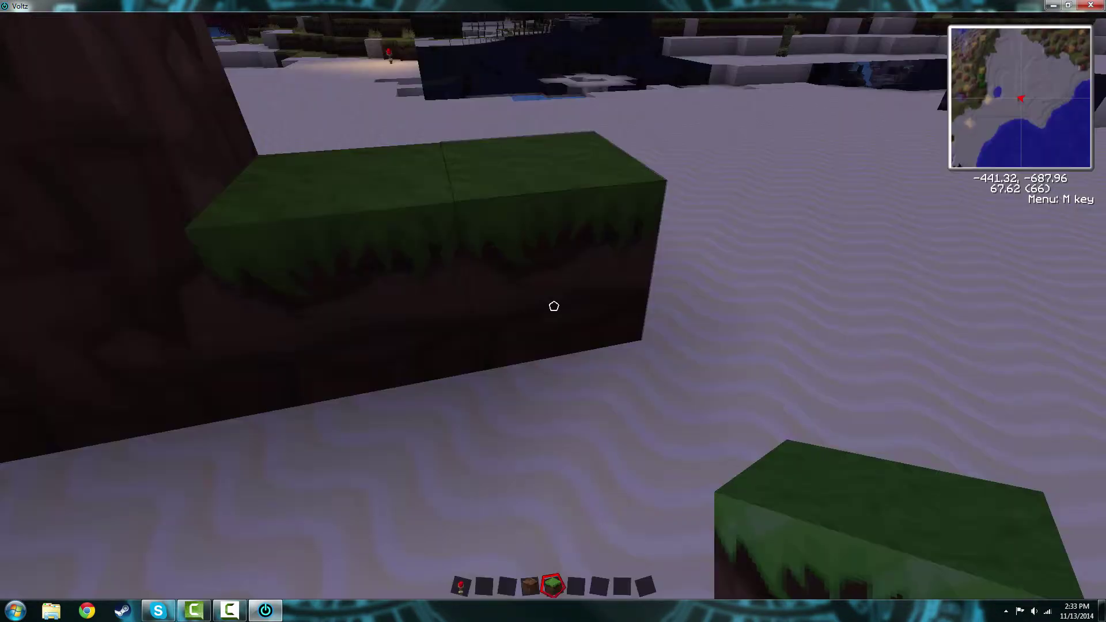
key("1")
right_click(554, 306)
right_click(554, 306)
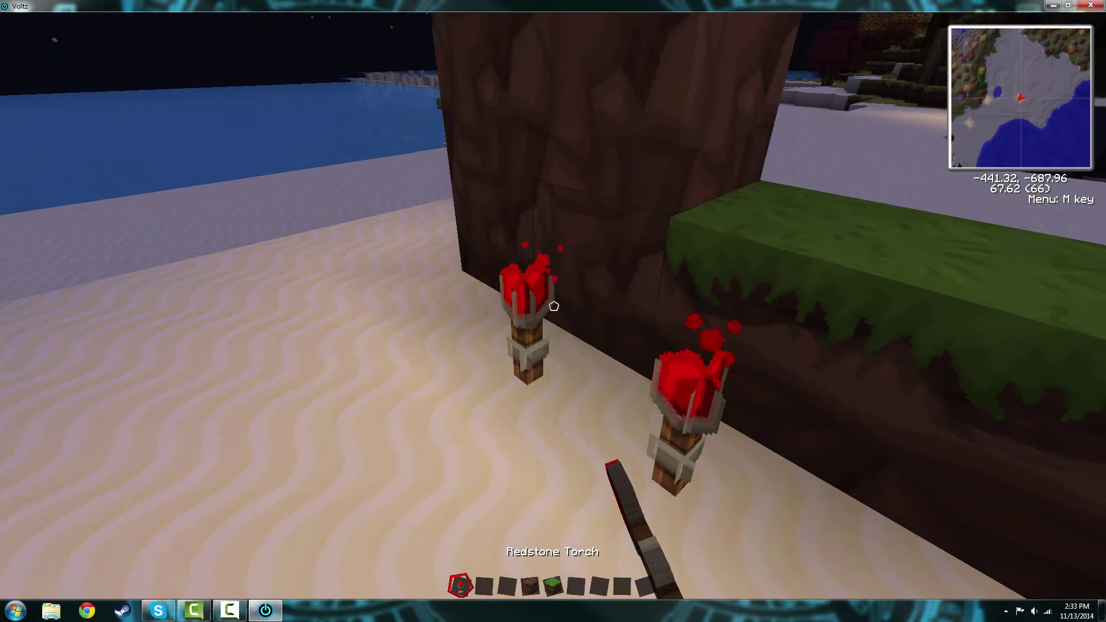
Step: Inspect the placed dirt up close and fly over the coast to view the terrain textures
key("w")
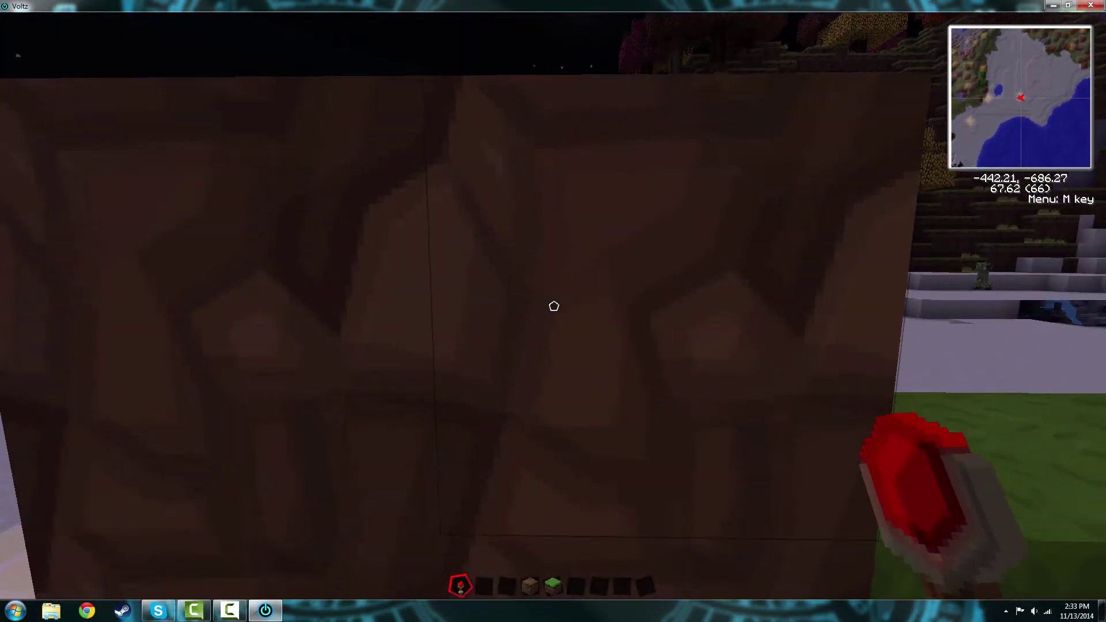
key("space")
key("s")
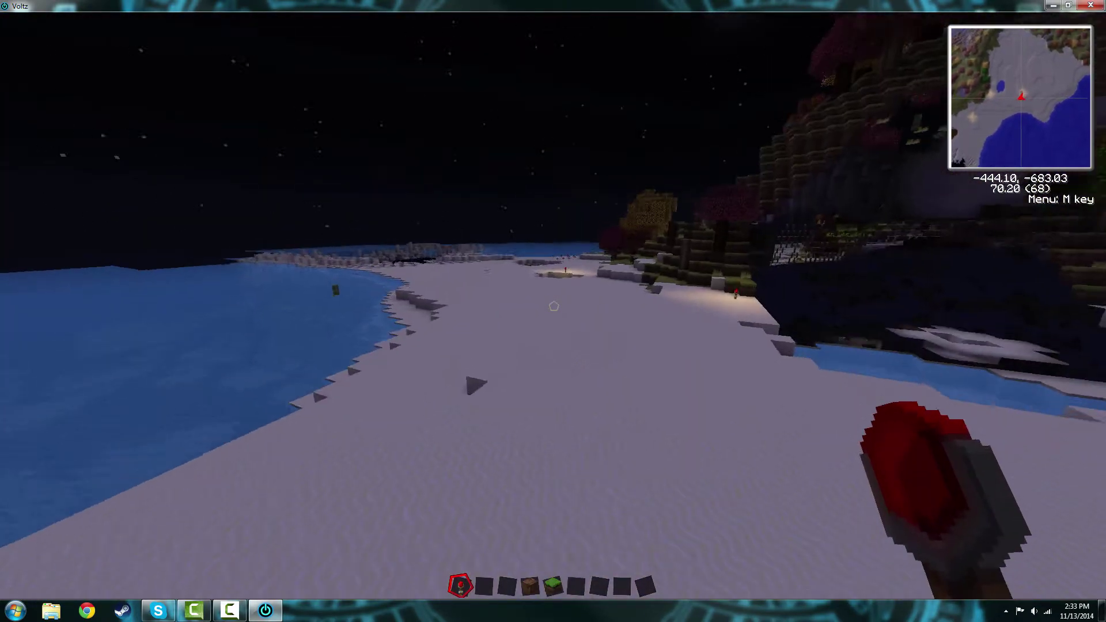
key("space")
key("s")
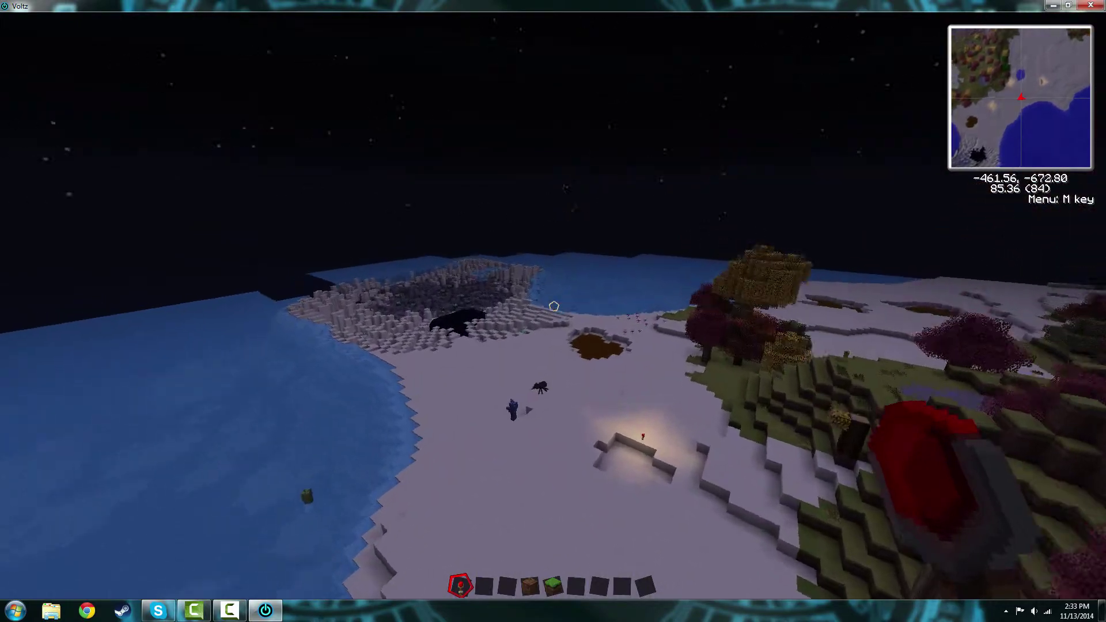
key("w")
key("shift")
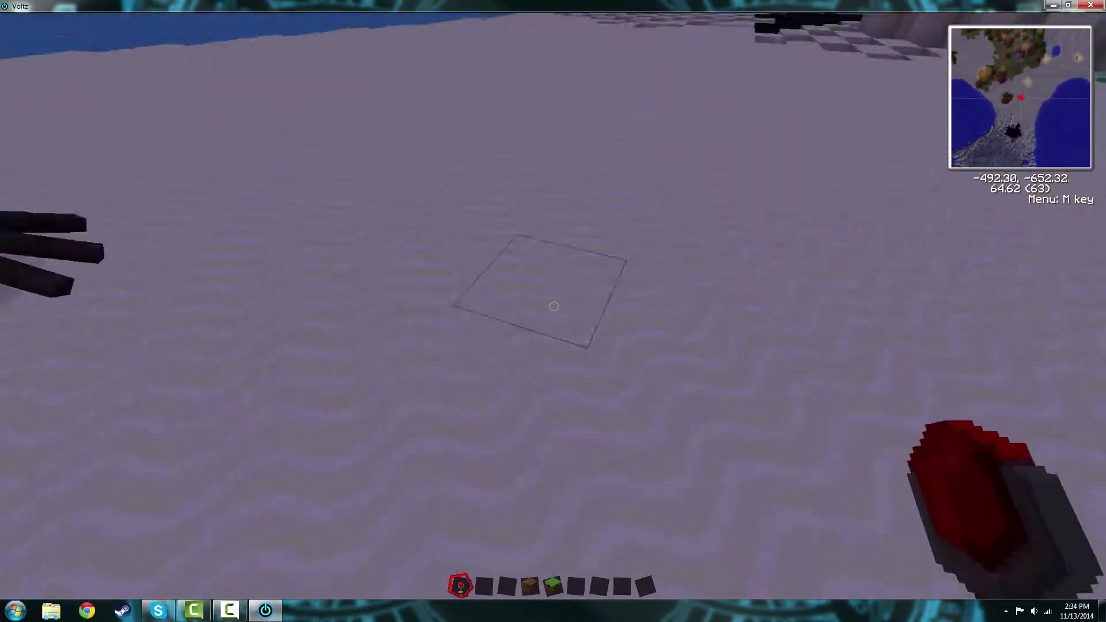
Step: Examine the textures of the spider, the armored zombie and the sand around the brown pool from close range
key("w")
left_click(553, 307)
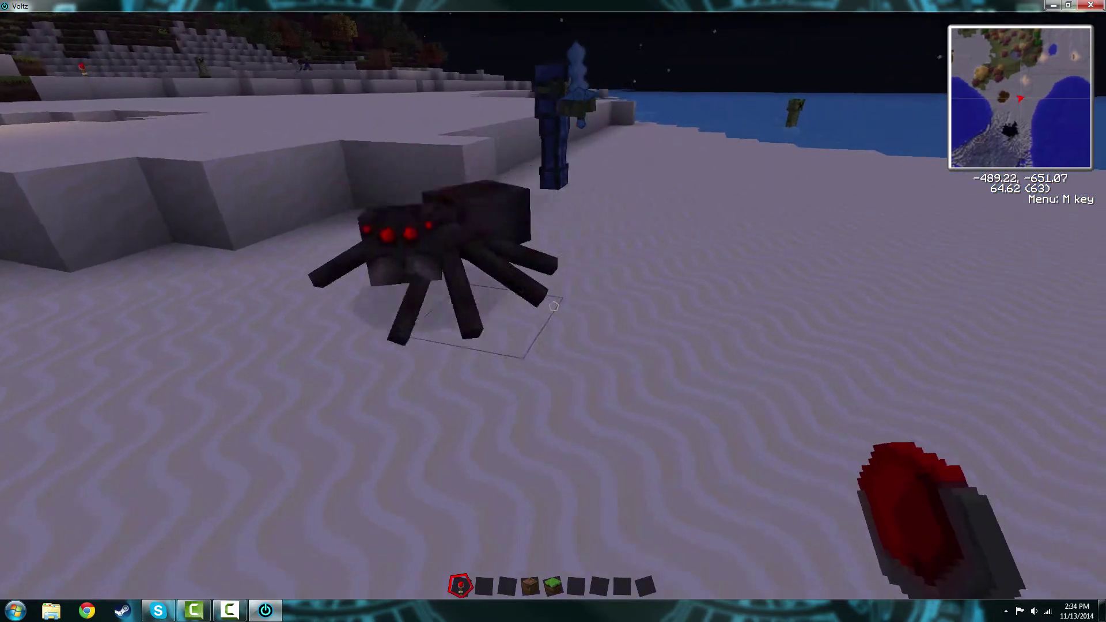
key("w")
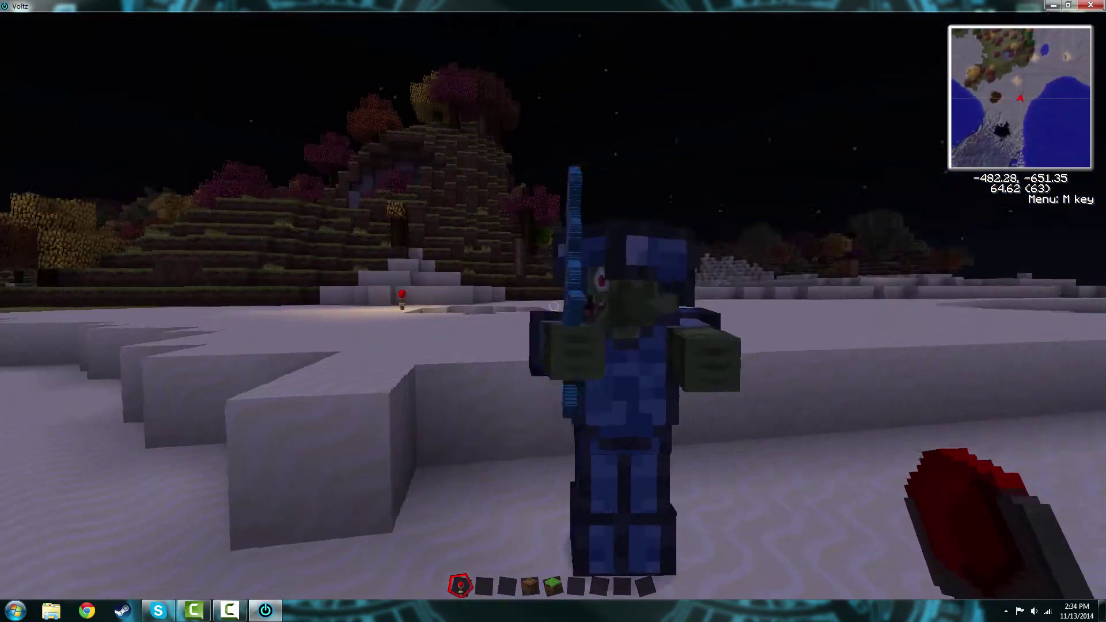
key("w")
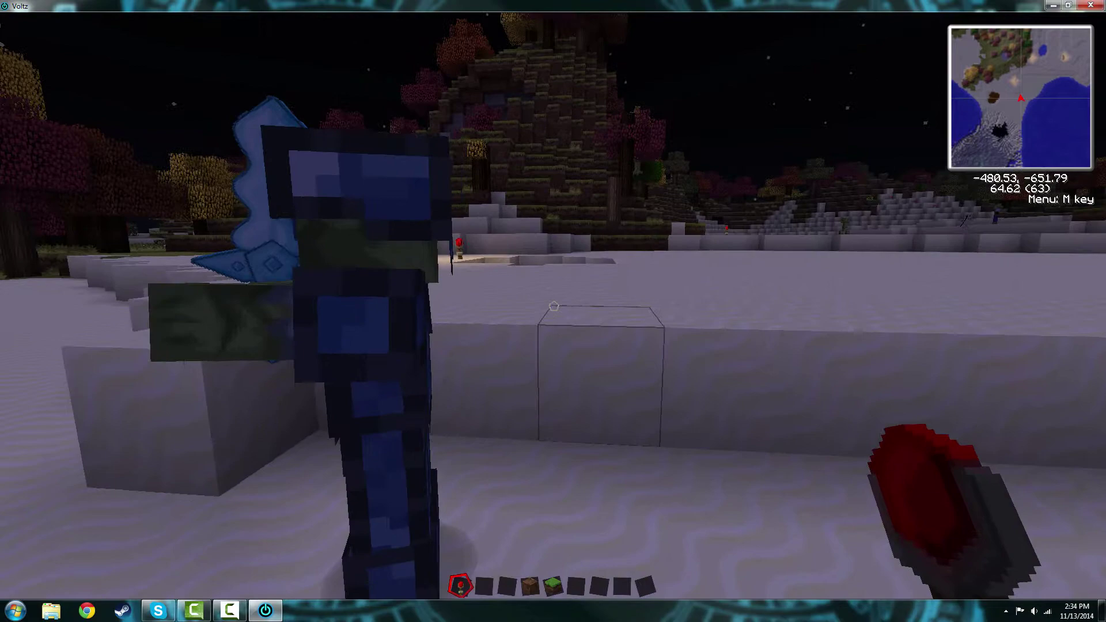
key("w")
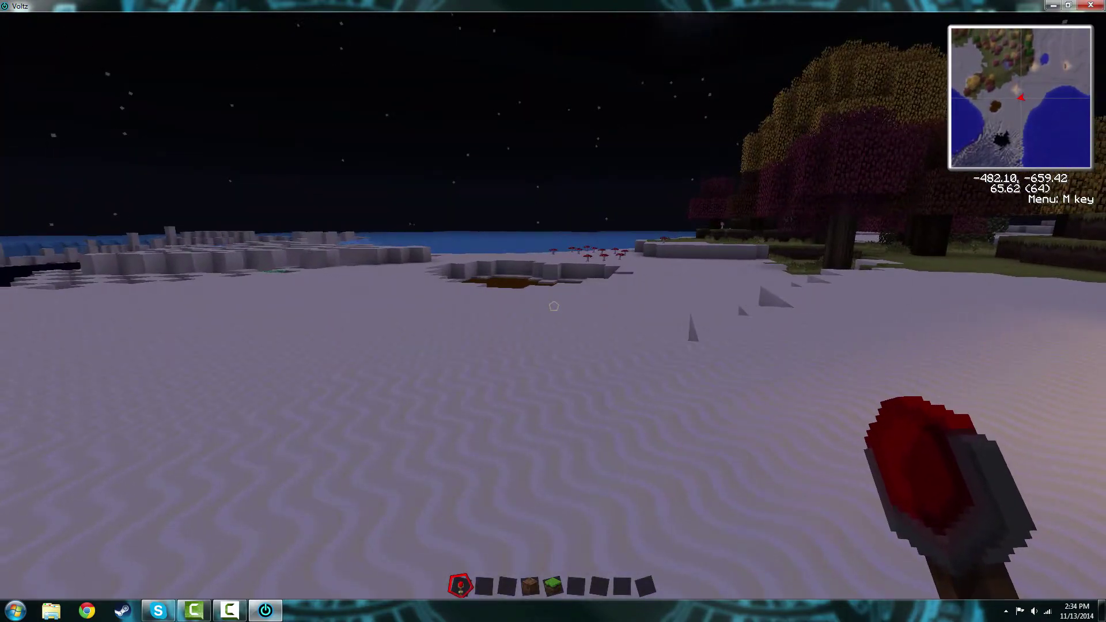
key("w")
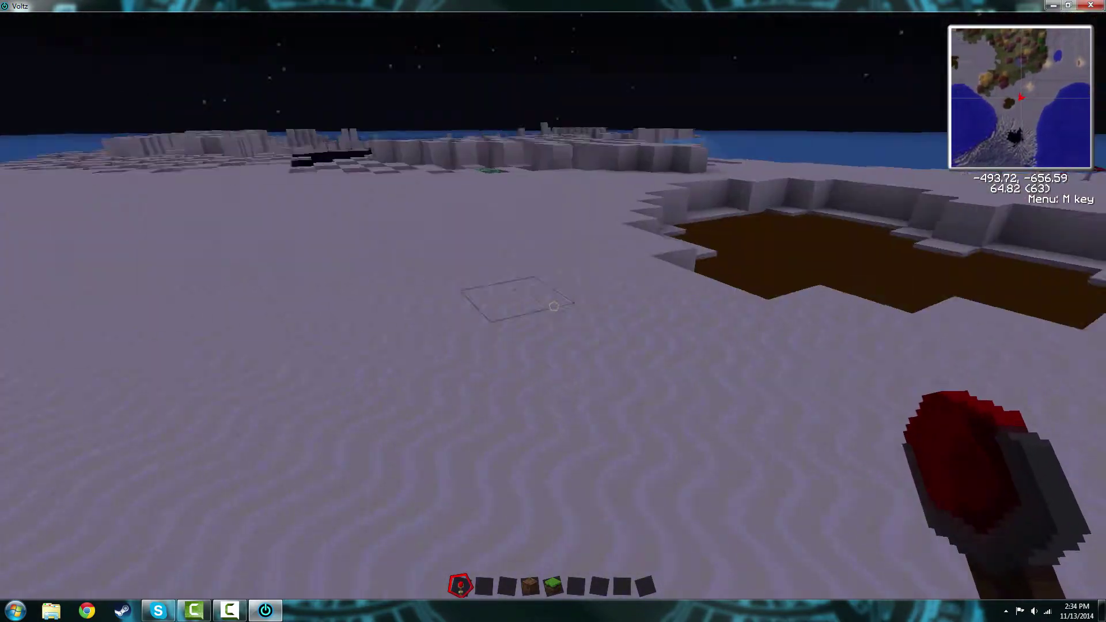
Step: Save the world and quit to the title screen
key("Escape")
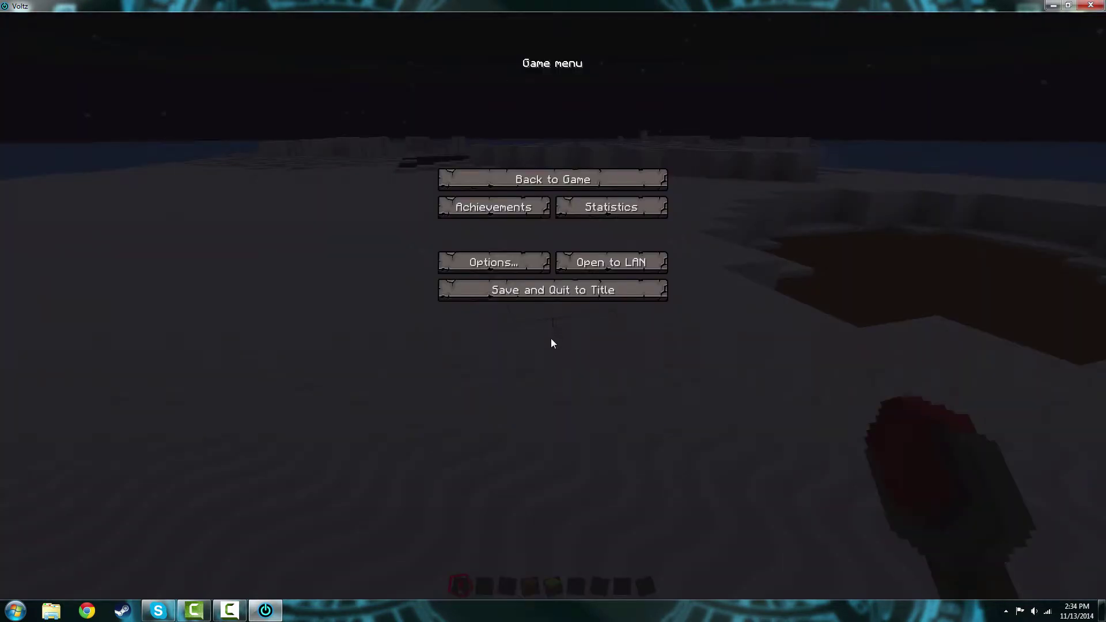
left_click(546, 299)
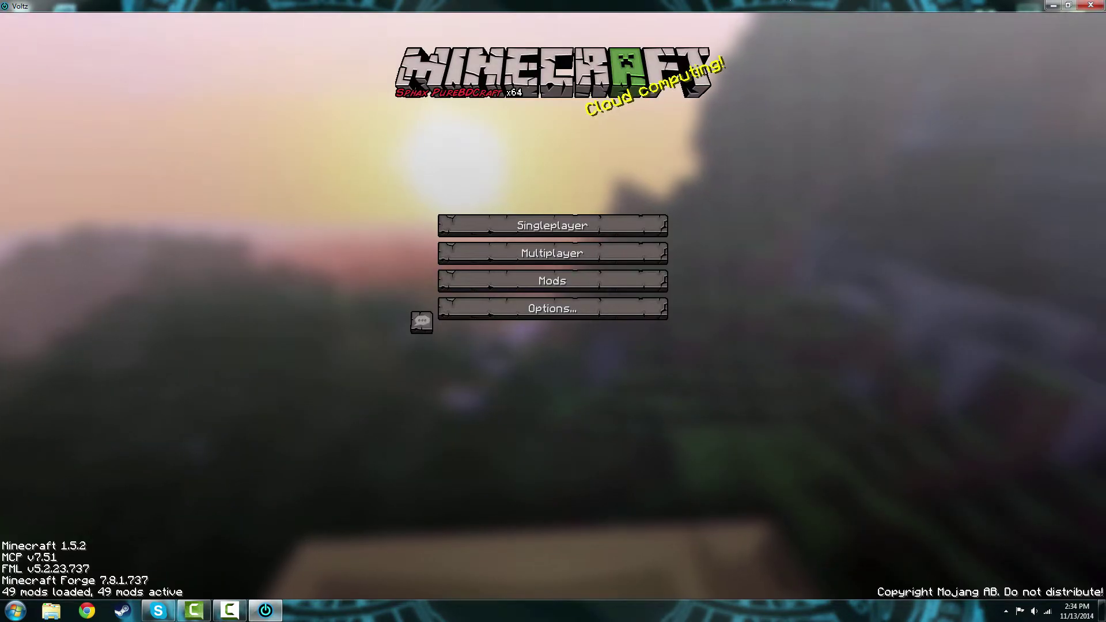